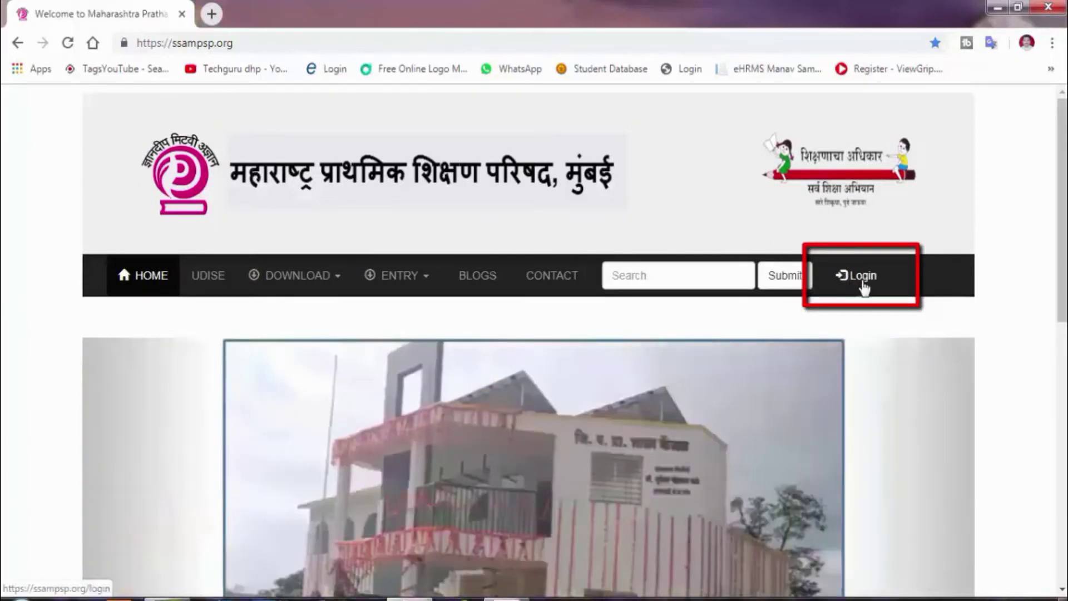
Step: Open the portal's login page and choose School as the user level
left_click(861, 285)
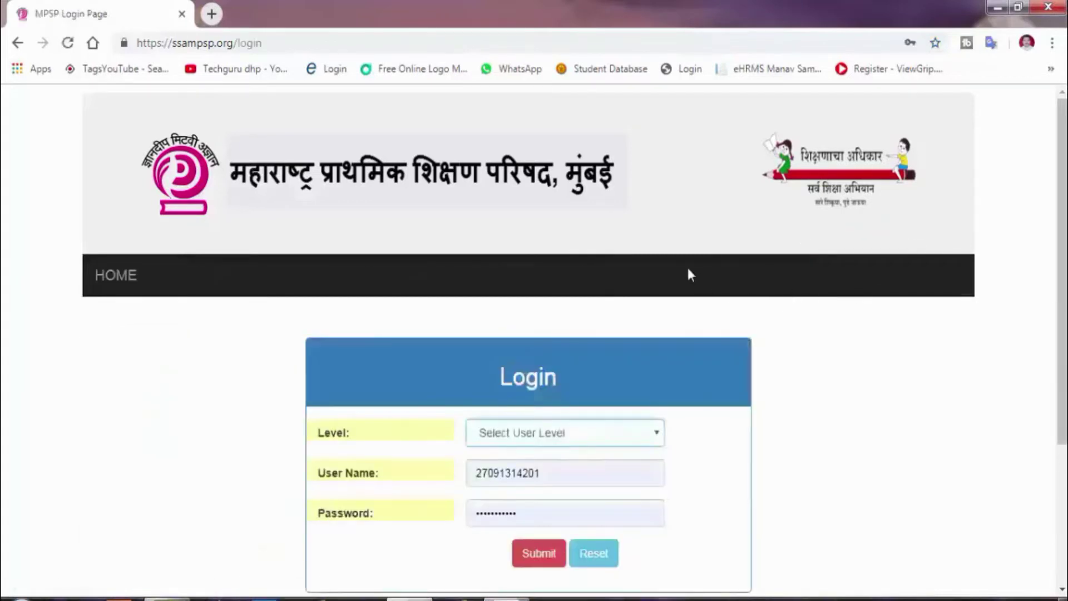
scroll(680, 263, "down", 2)
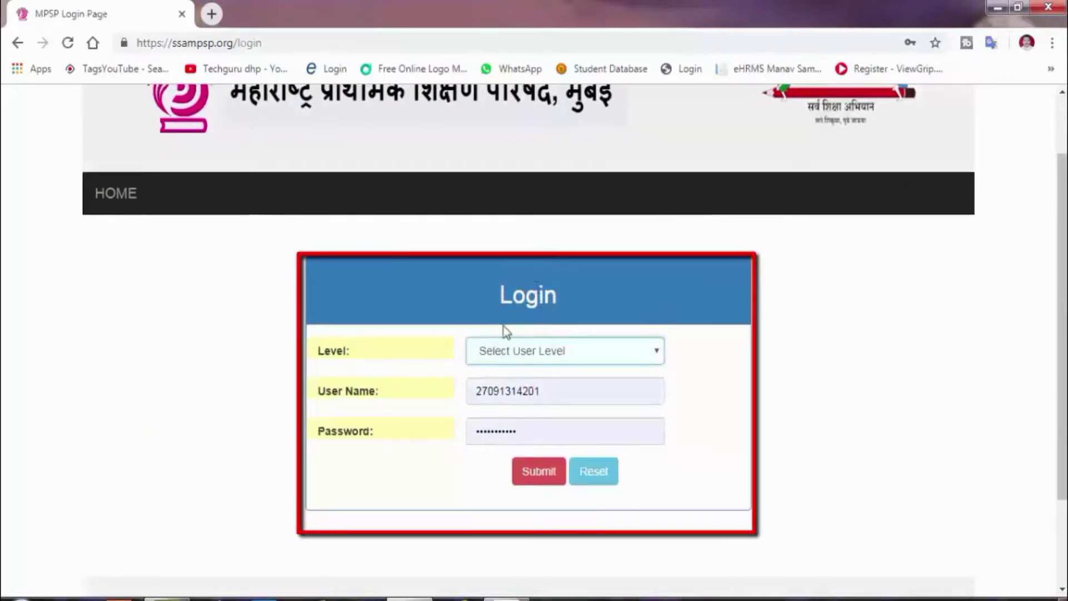
left_click(529, 353)
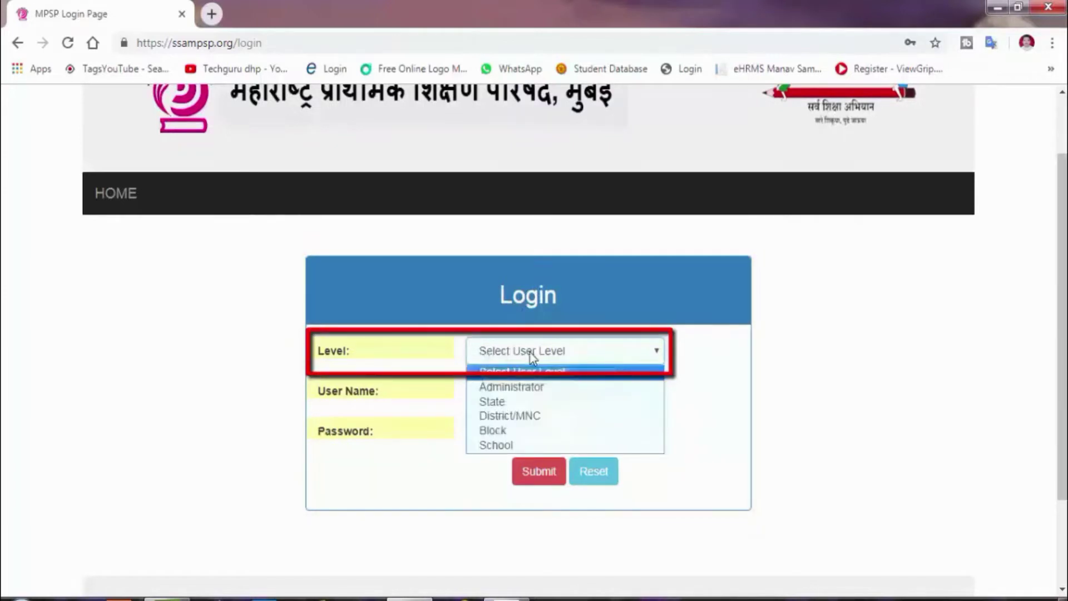
left_click(507, 448)
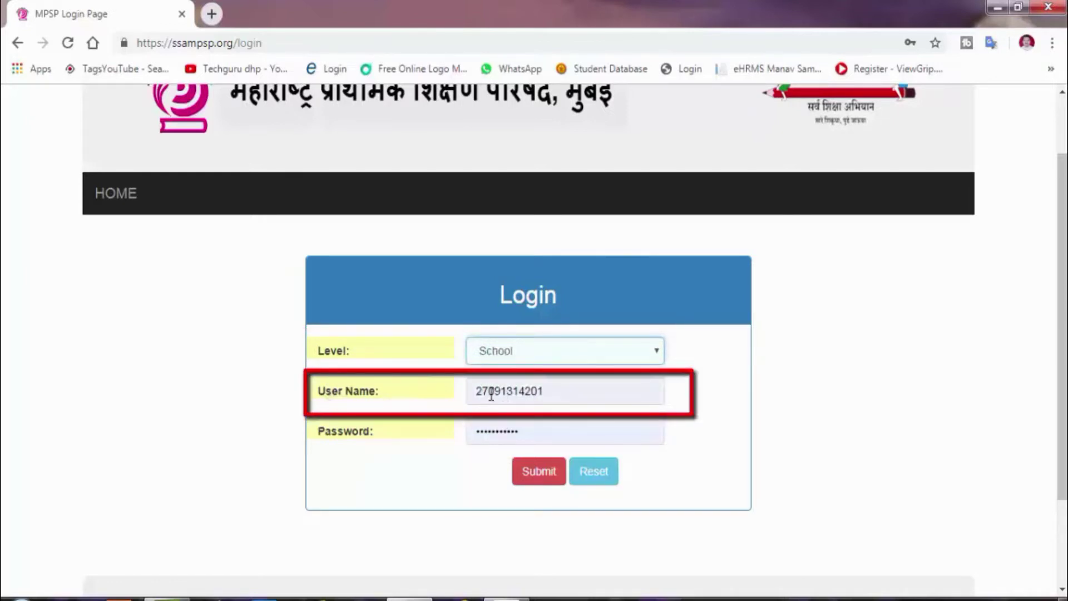
Step: Log in with the prefilled school user name and password, and save the credentials in the browser
left_click(552, 398)
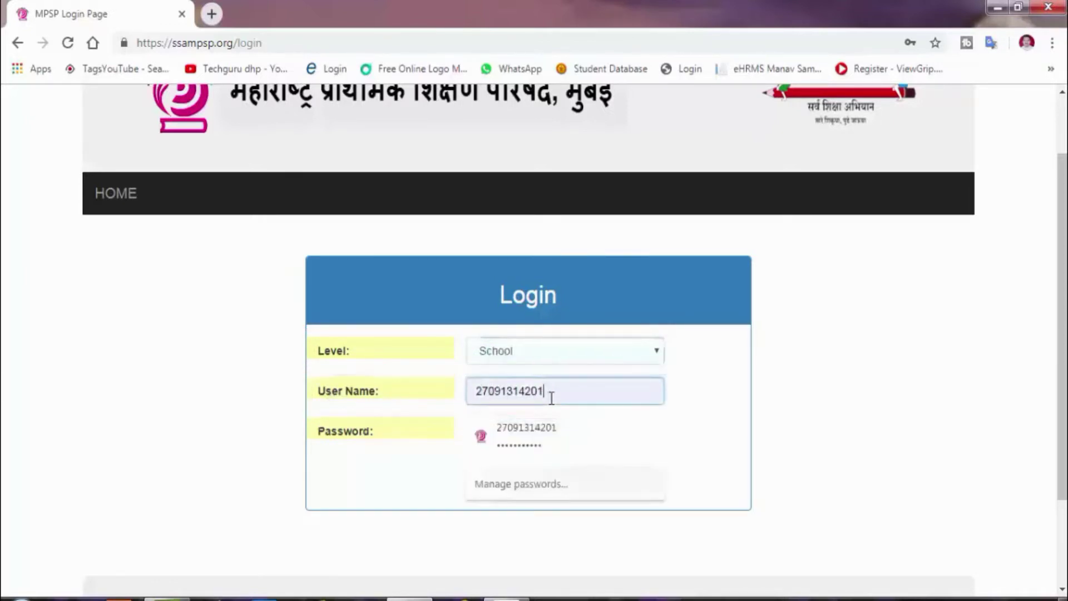
left_click(400, 452)
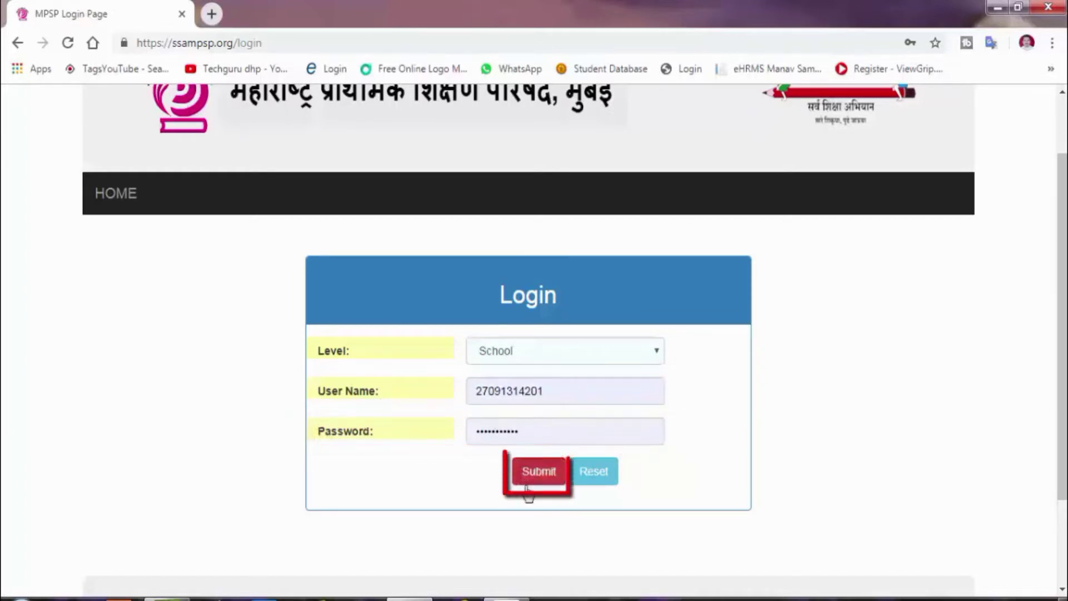
left_click(540, 477)
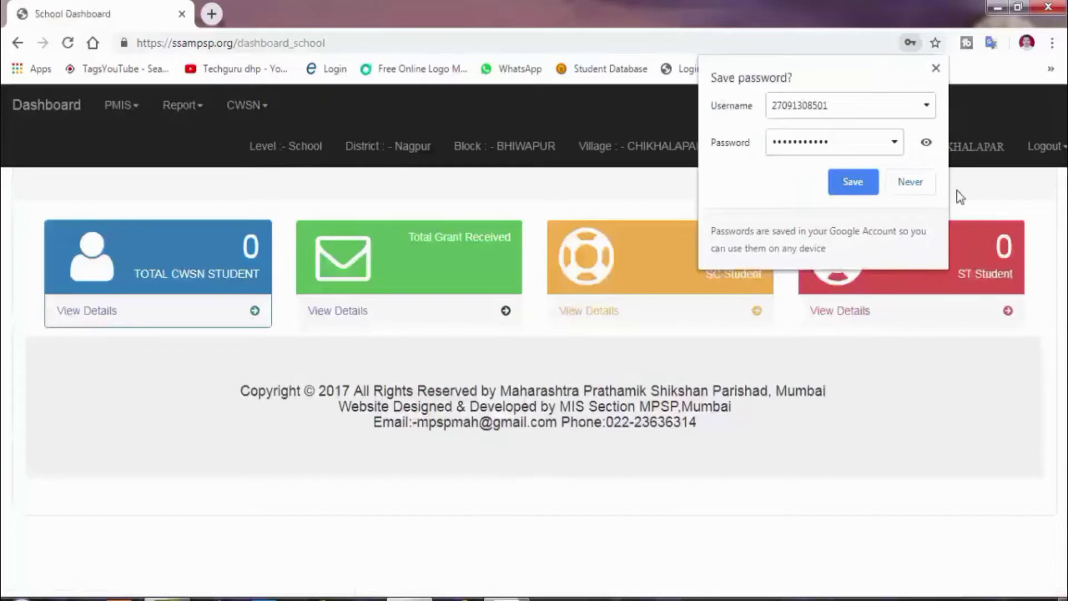
left_click(856, 186)
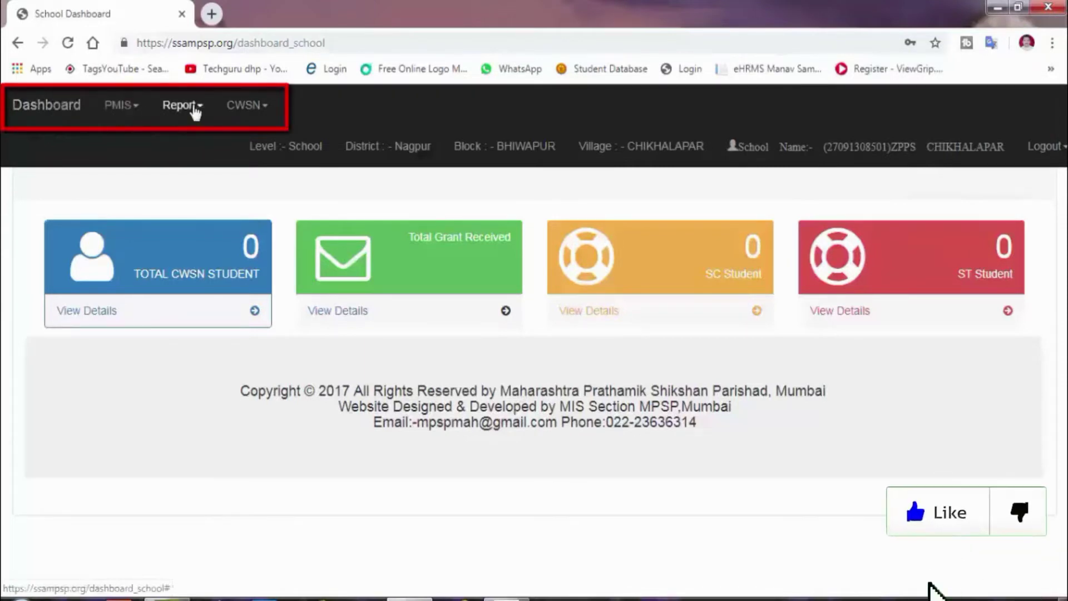
Step: Open the Samagra Grant Received Interventionwise form from the PMIS section of the school dashboard
left_click(119, 107)
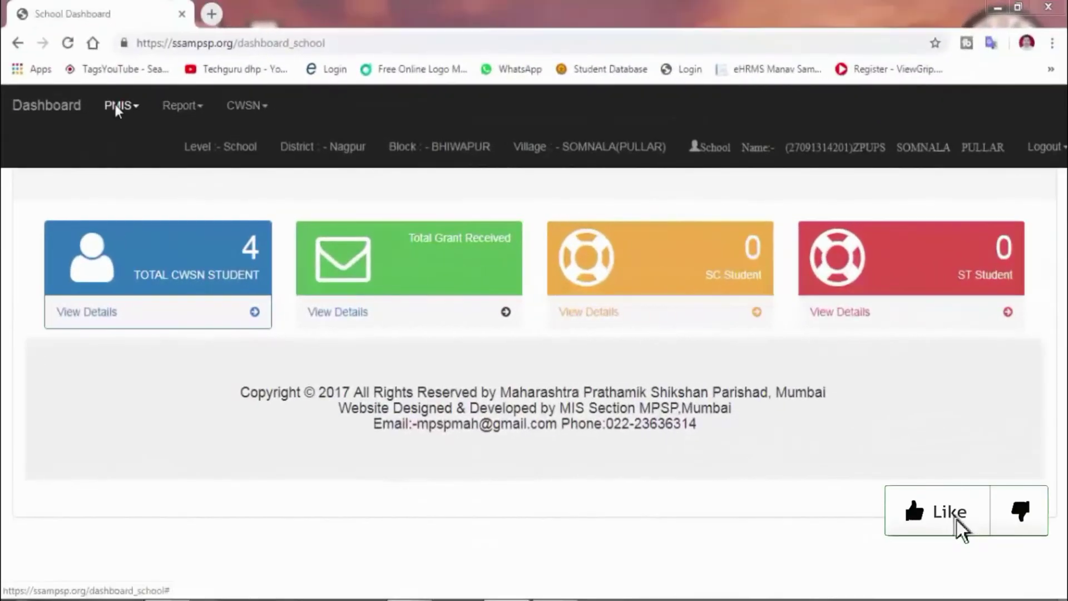
left_click(115, 106)
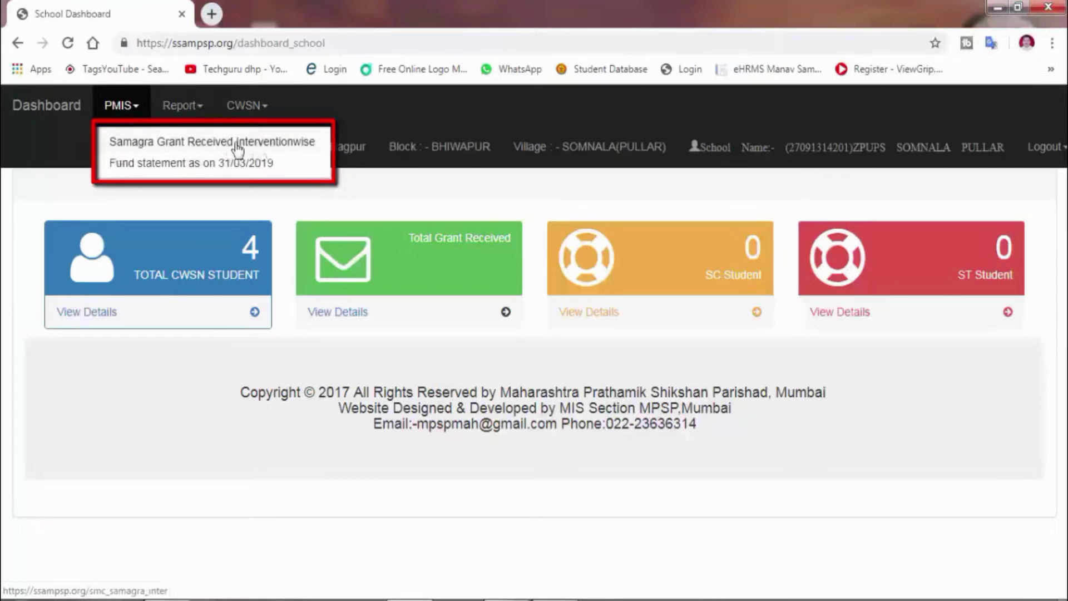
left_click(172, 148)
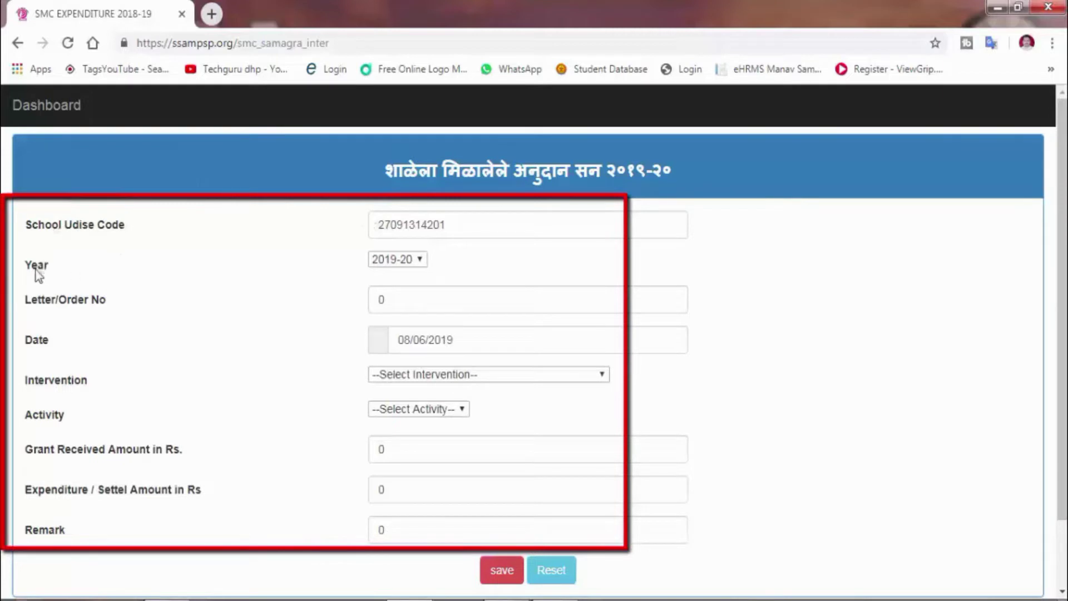
Step: Set the grant entry's year to 2019-20 and its date to 07/17/2019
left_click(389, 259)
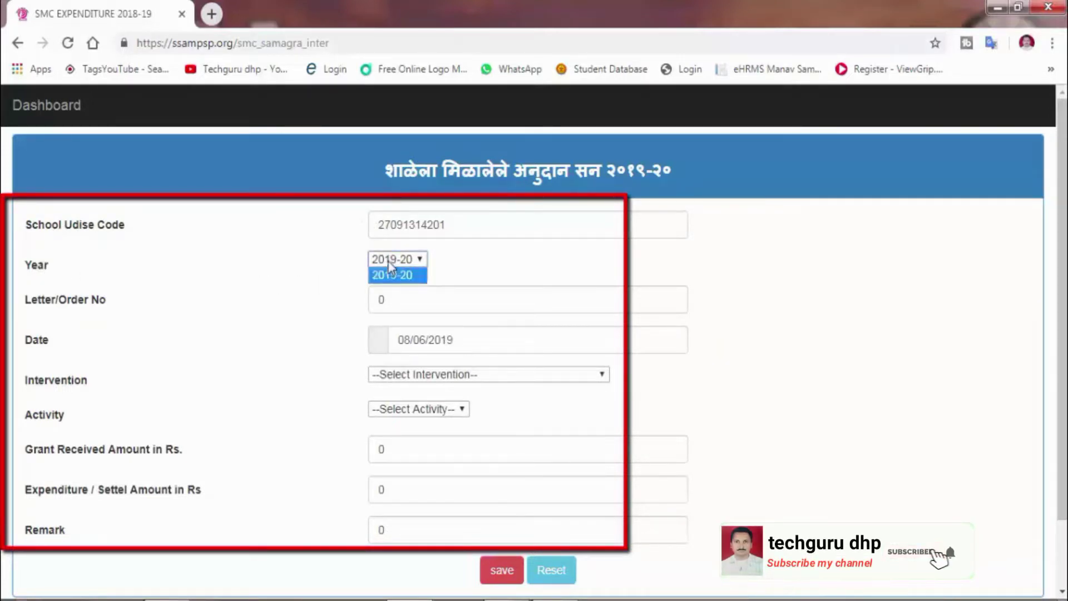
left_click(390, 275)
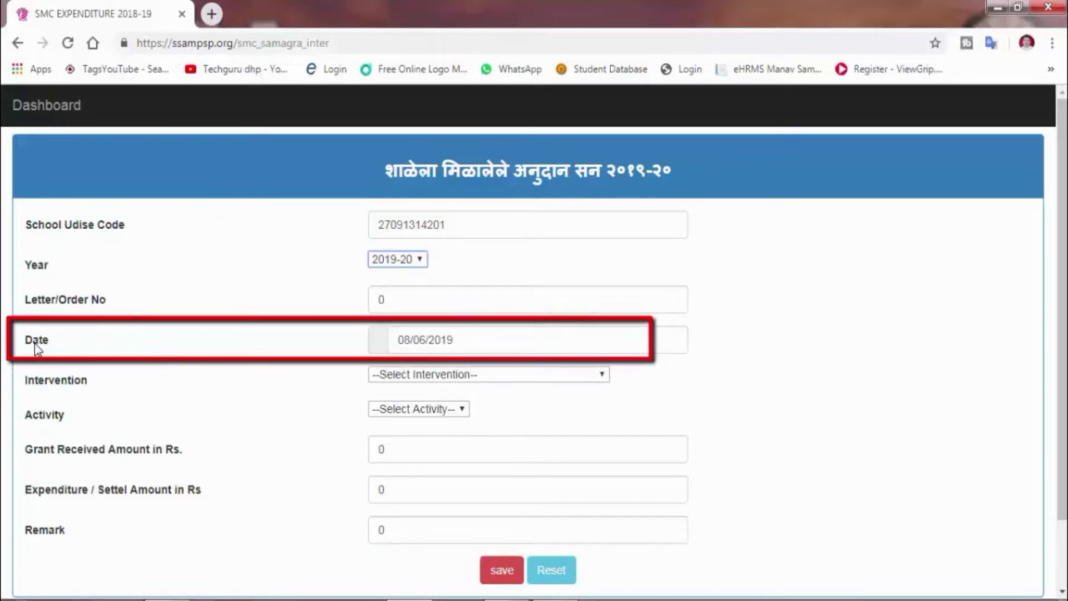
left_click(418, 343)
left_click(404, 324)
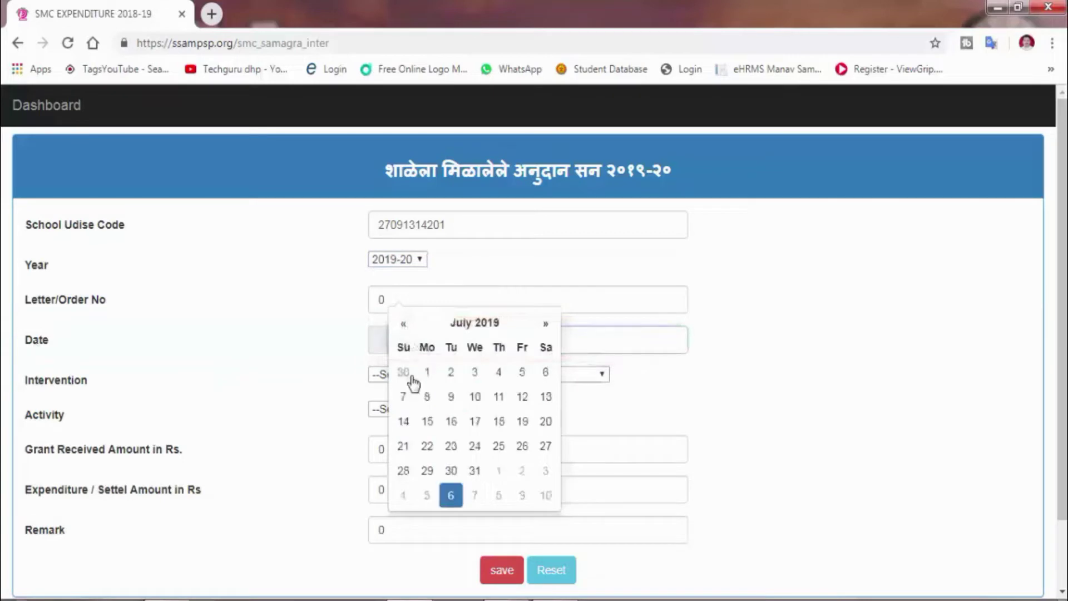
left_click(476, 422)
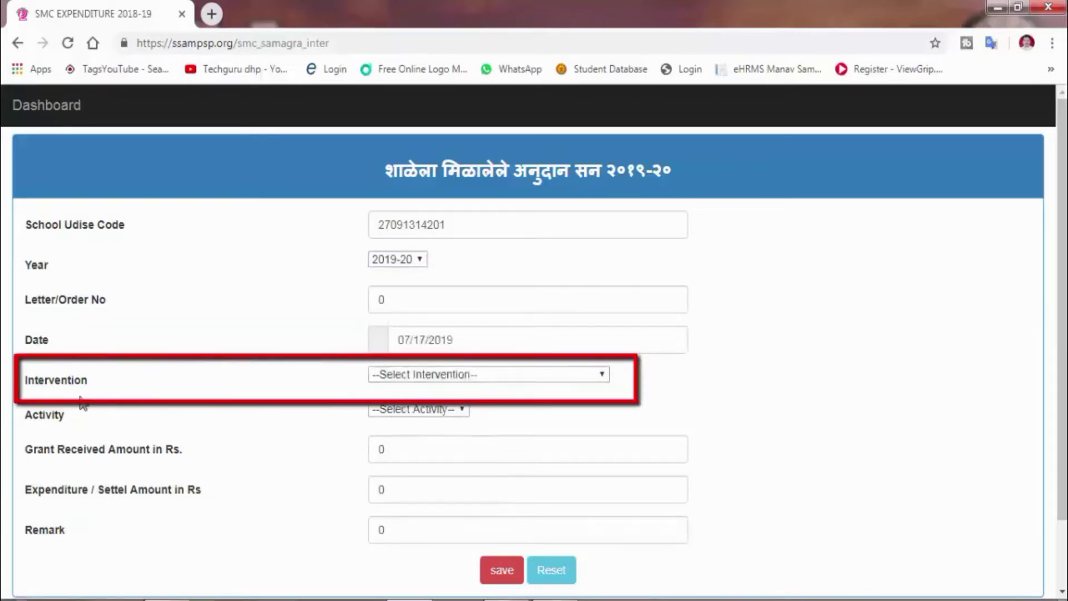
Step: Choose Uniform as the grant entry's intervention and All Girls as its activity
left_click(419, 377)
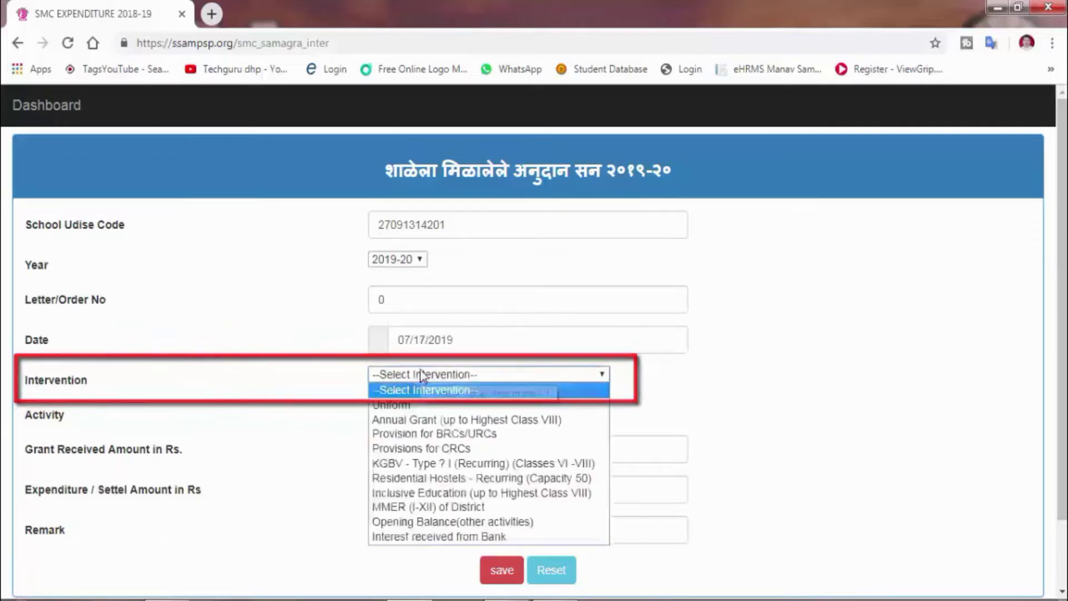
left_click(409, 406)
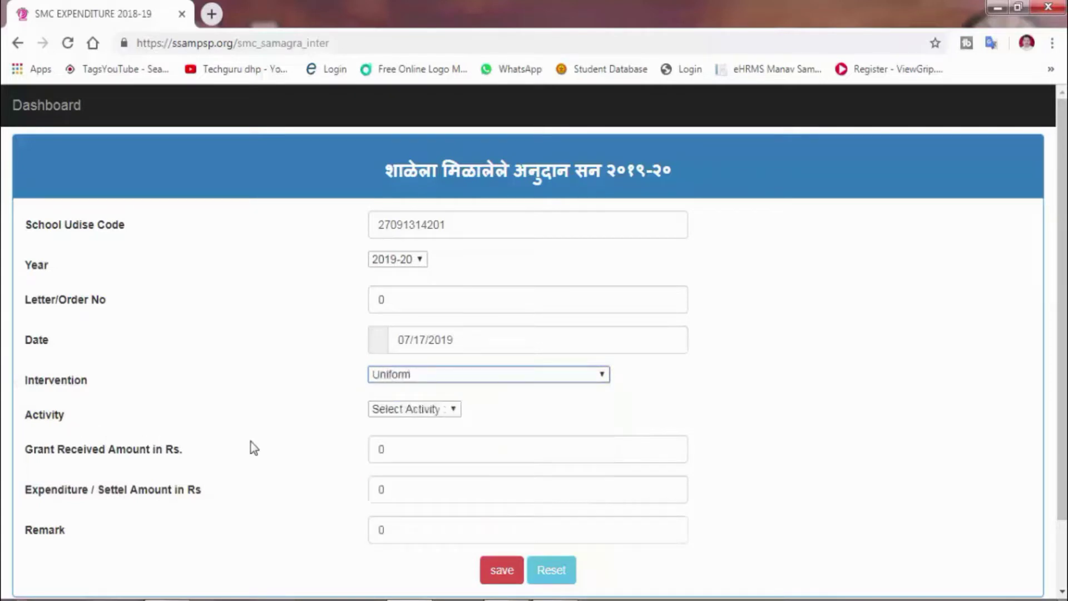
left_click(402, 411)
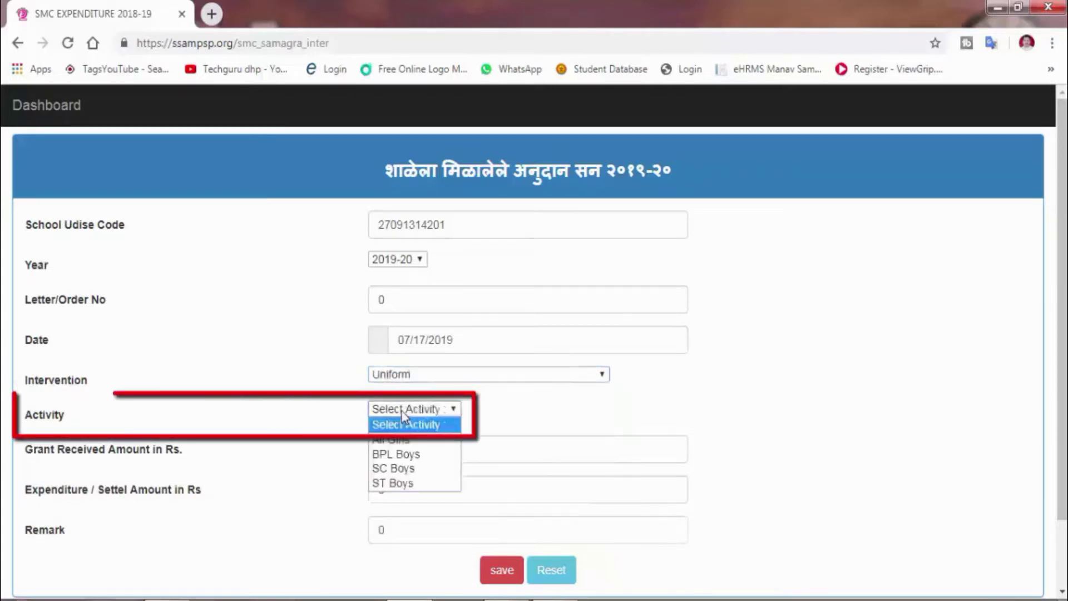
left_click(400, 441)
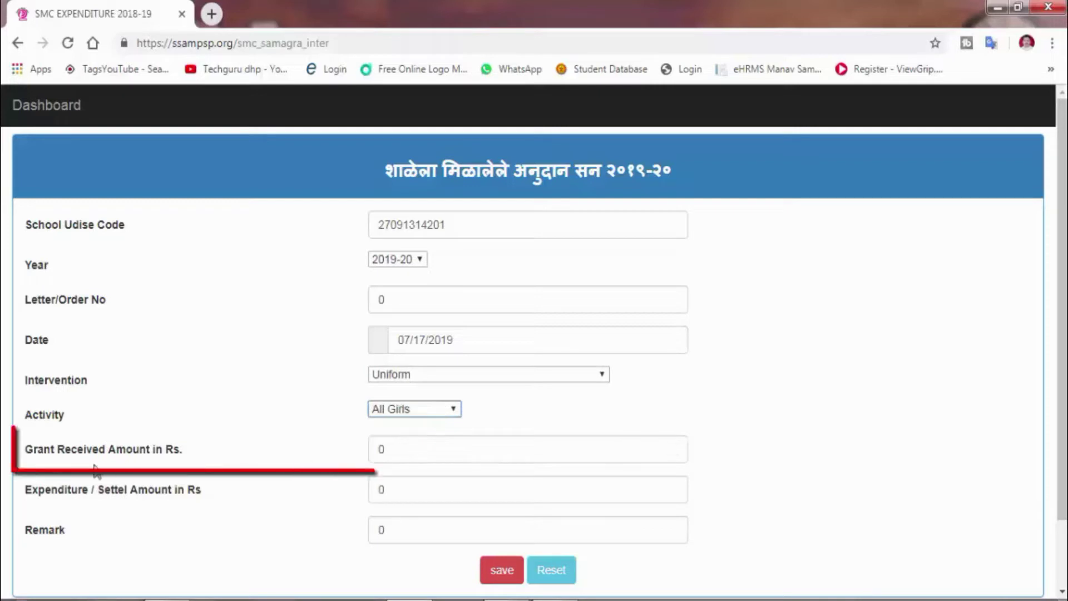
Step: Enter 19800 as the grant received amount and 18000 as the expenditure amount in rupees
left_click(414, 454)
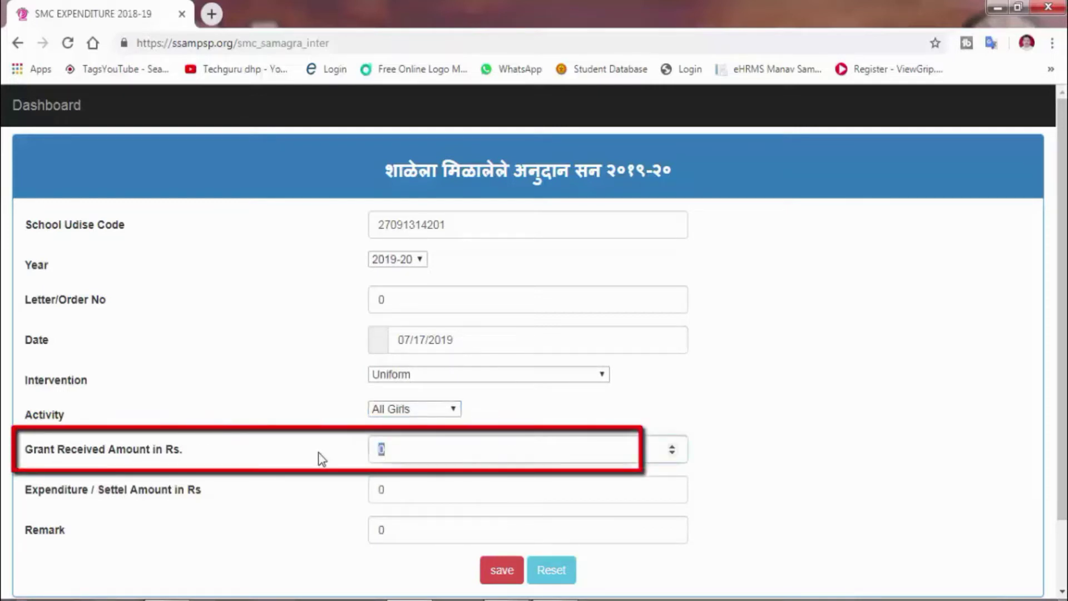
type("19800")
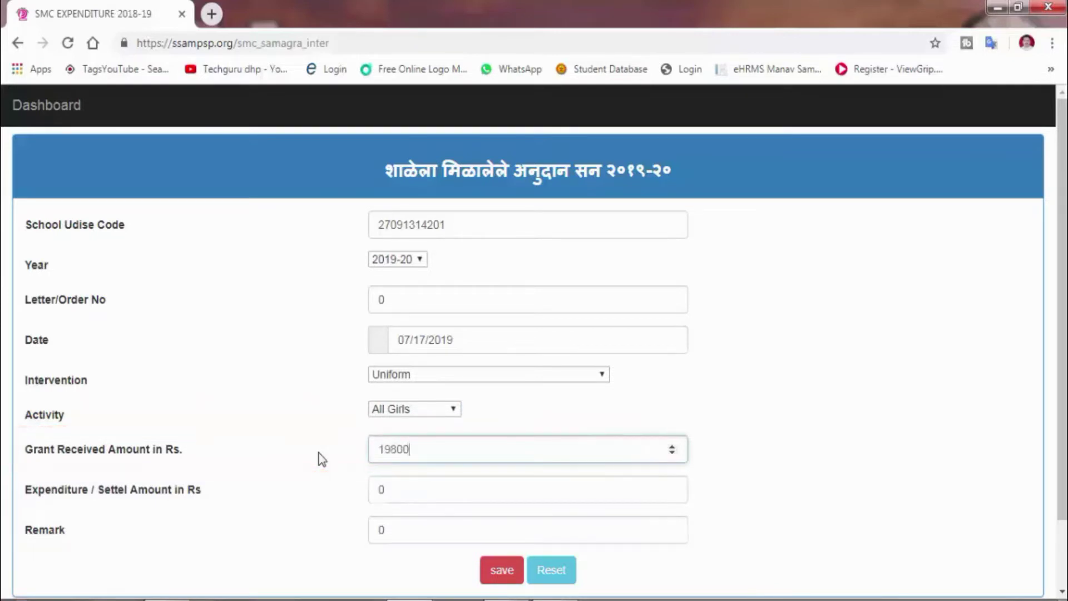
left_click(405, 490)
type("1")
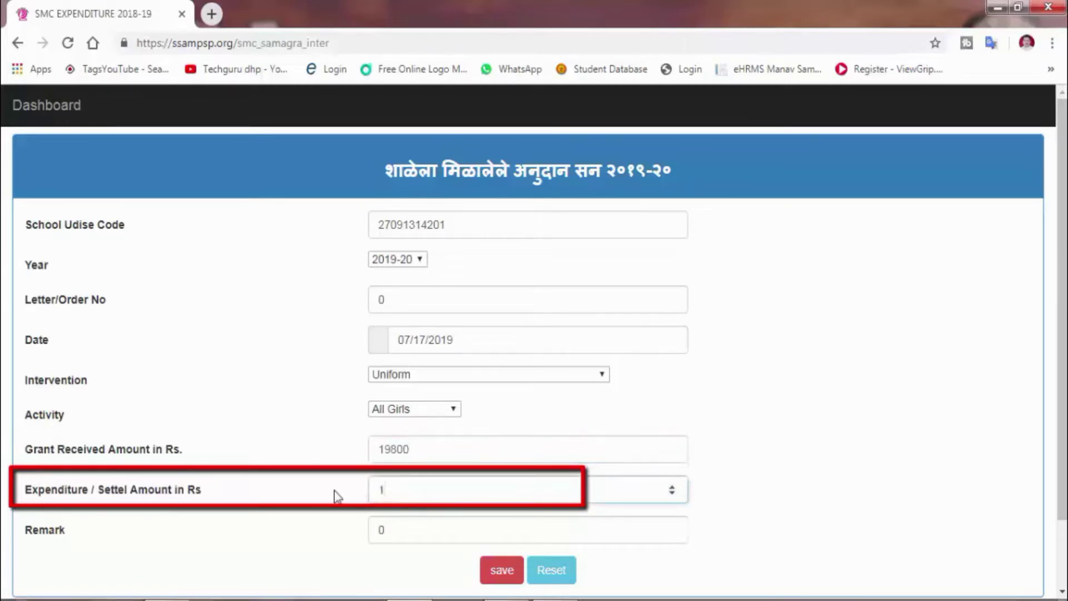
type("8000")
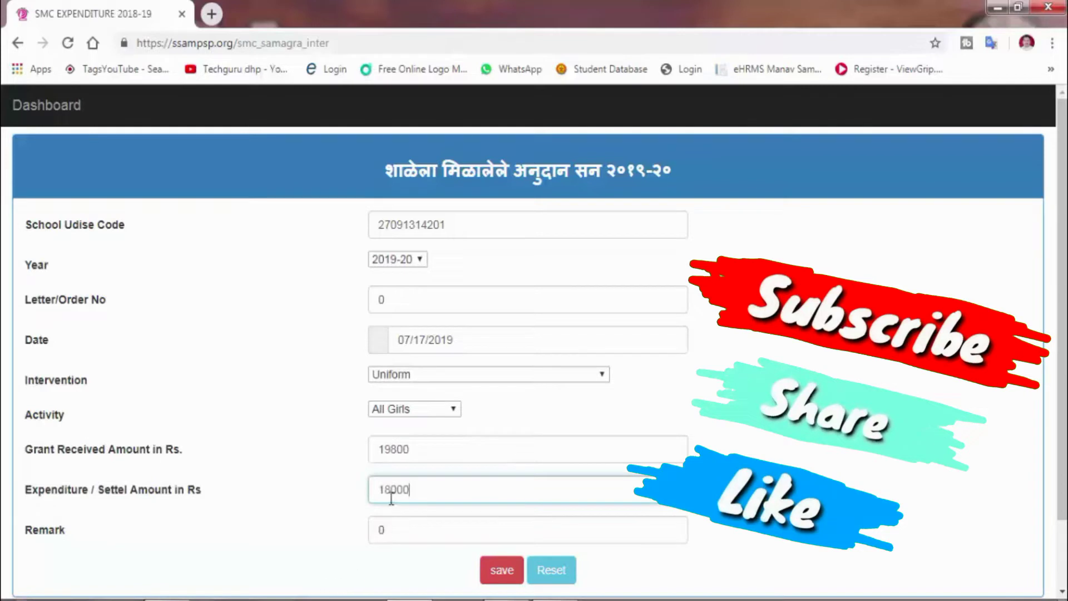
Step: Replace the remark of the All Girls uniform grant entry with 1800
left_click(406, 521)
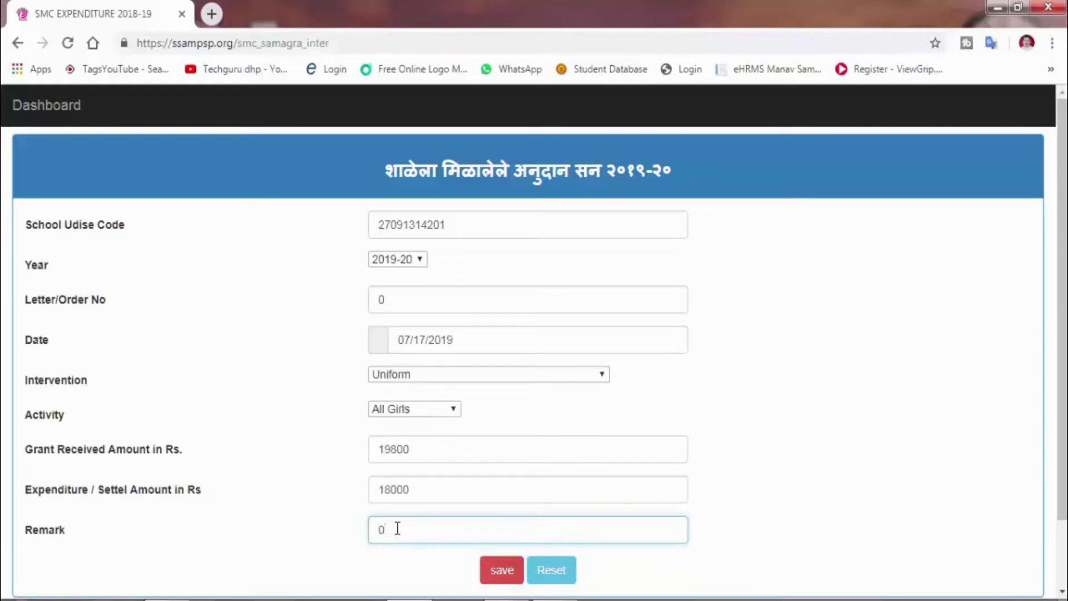
left_click_drag(397, 529, 326, 536)
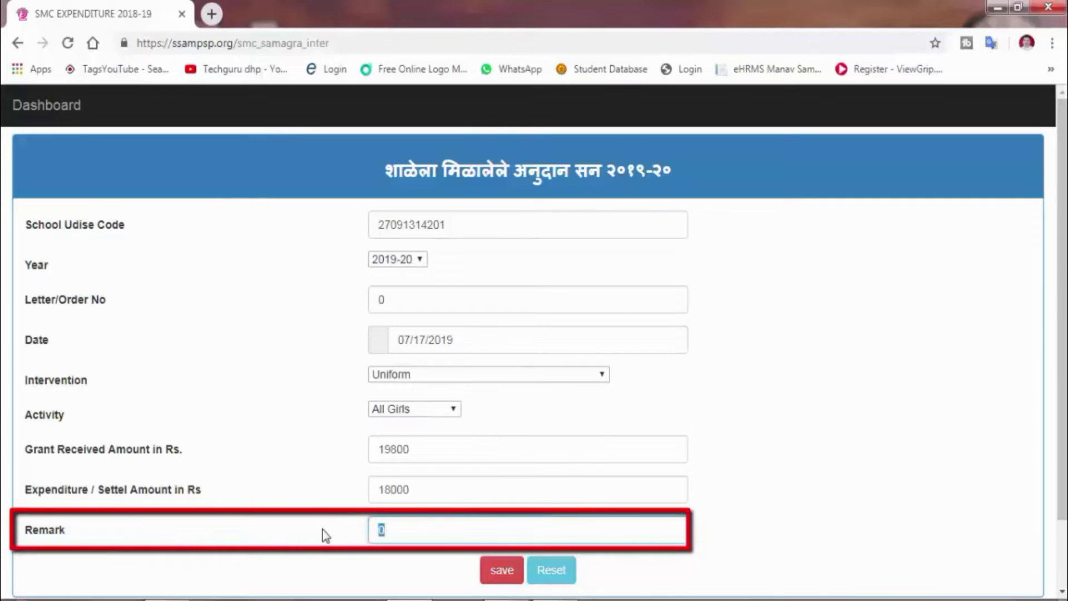
type("18")
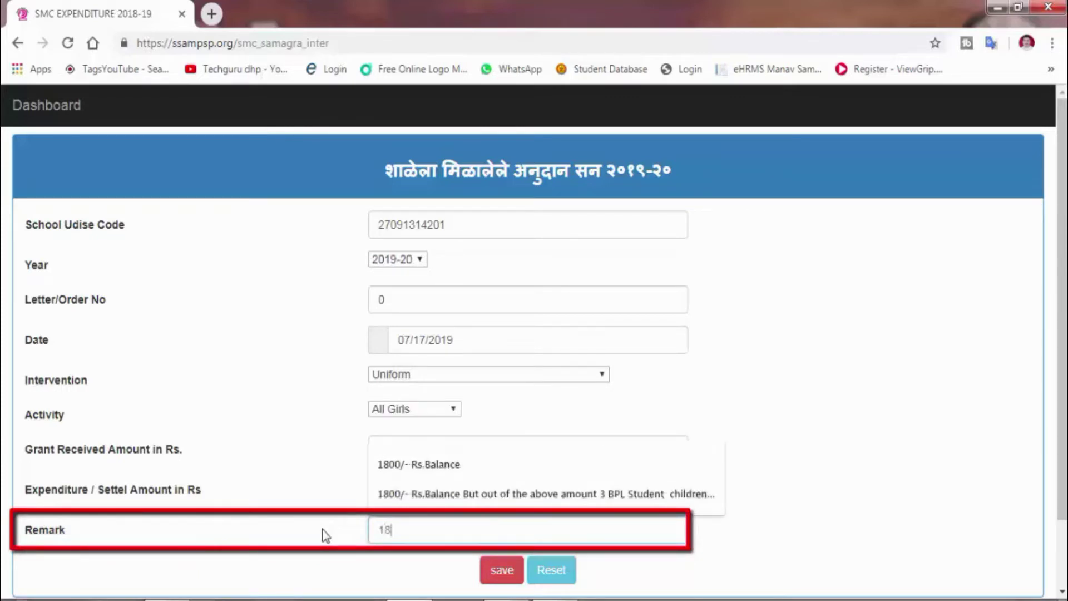
type("00")
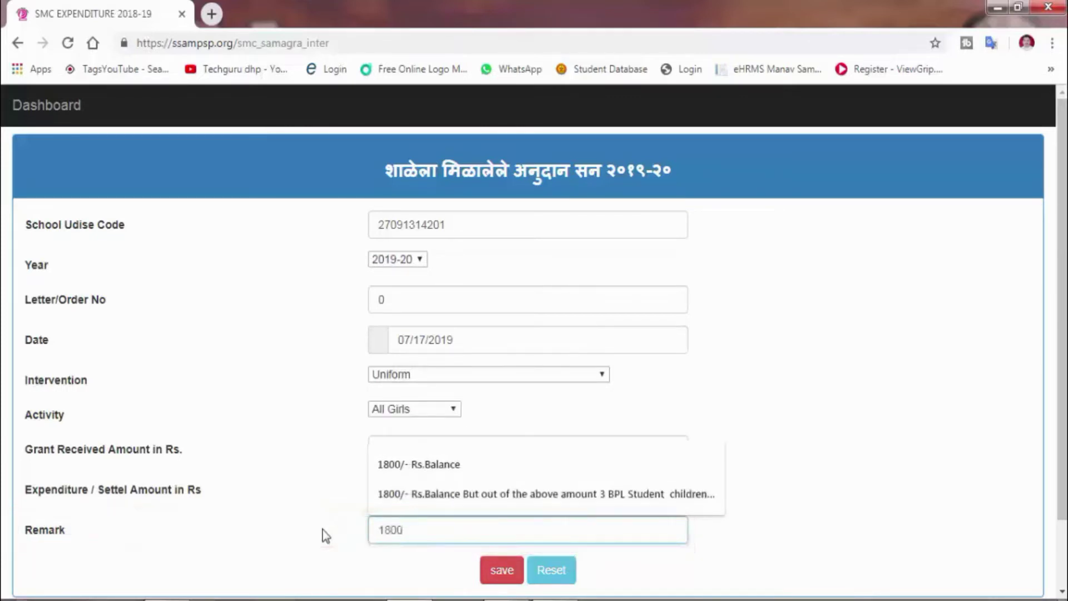
key("Escape")
left_click(325, 535)
Step: Save the All Girls uniform grant entry and check its row in the table below the form
scroll(553, 445, "down", 2)
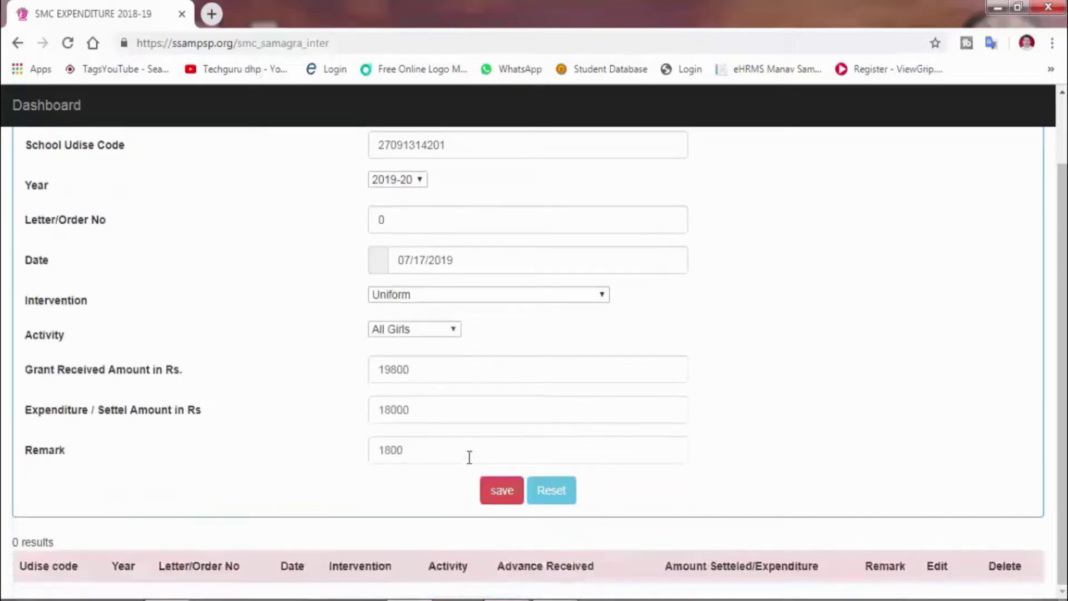
left_click(498, 494)
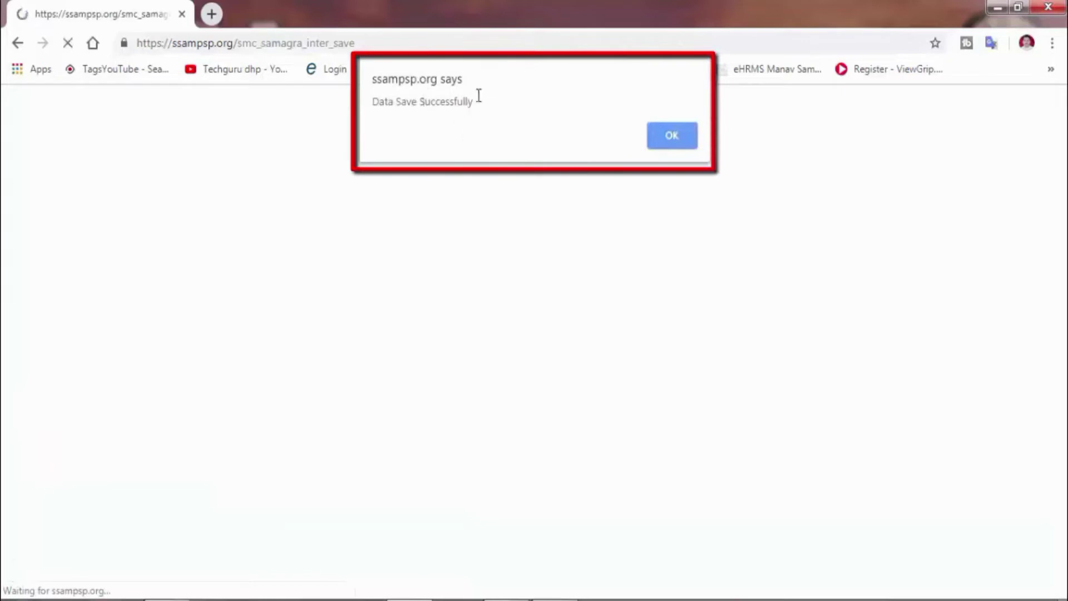
left_click(672, 136)
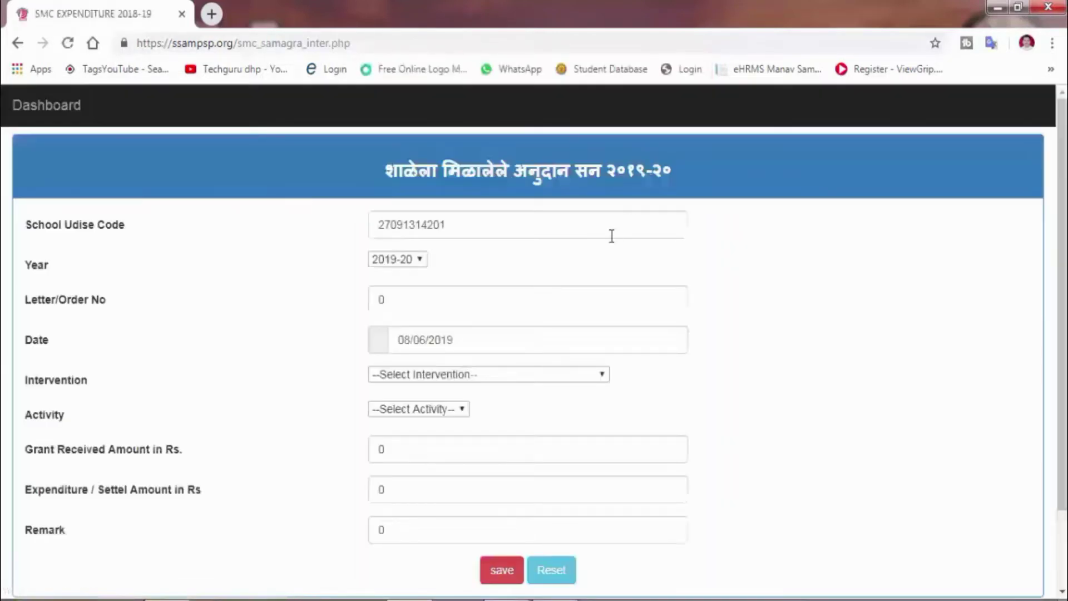
scroll(611, 236, "down", 2)
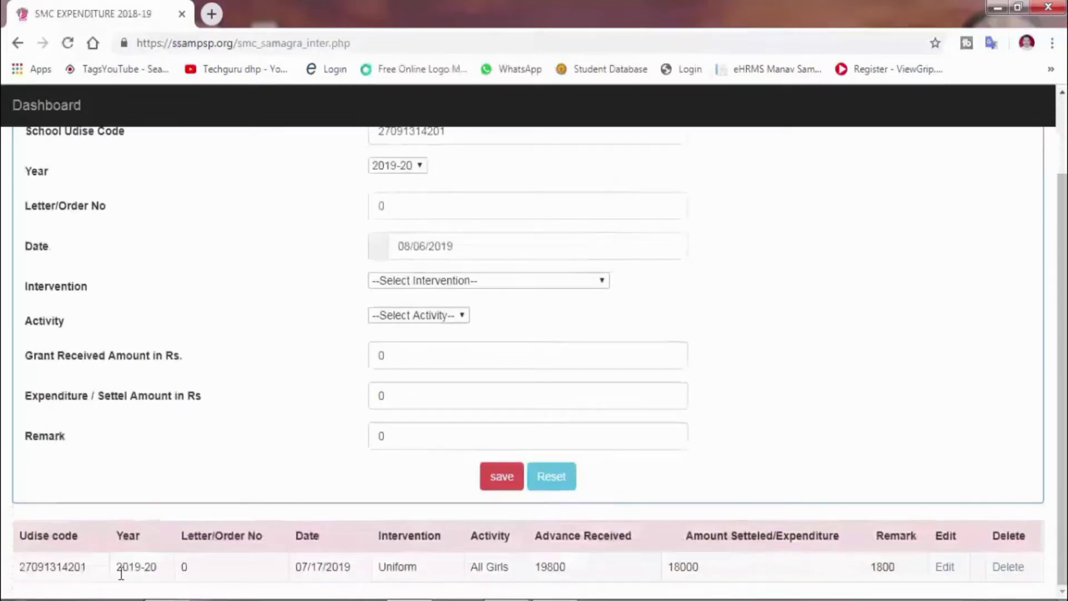
left_click_drag(21, 570, 946, 568)
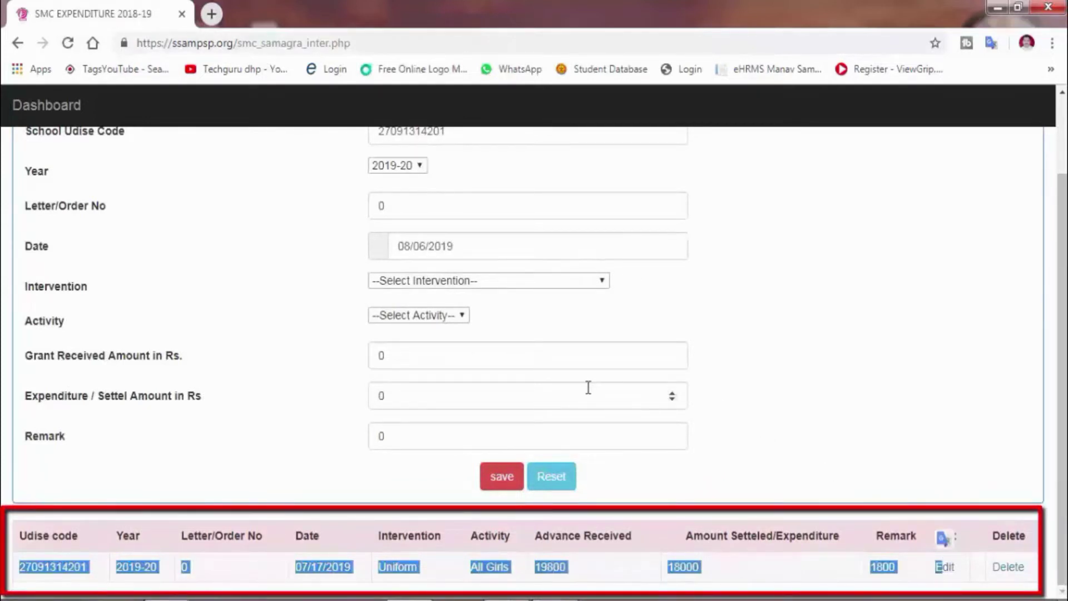
Step: Set the date of the second grant entry to 07/17/2019
scroll(588, 388, "up", 2)
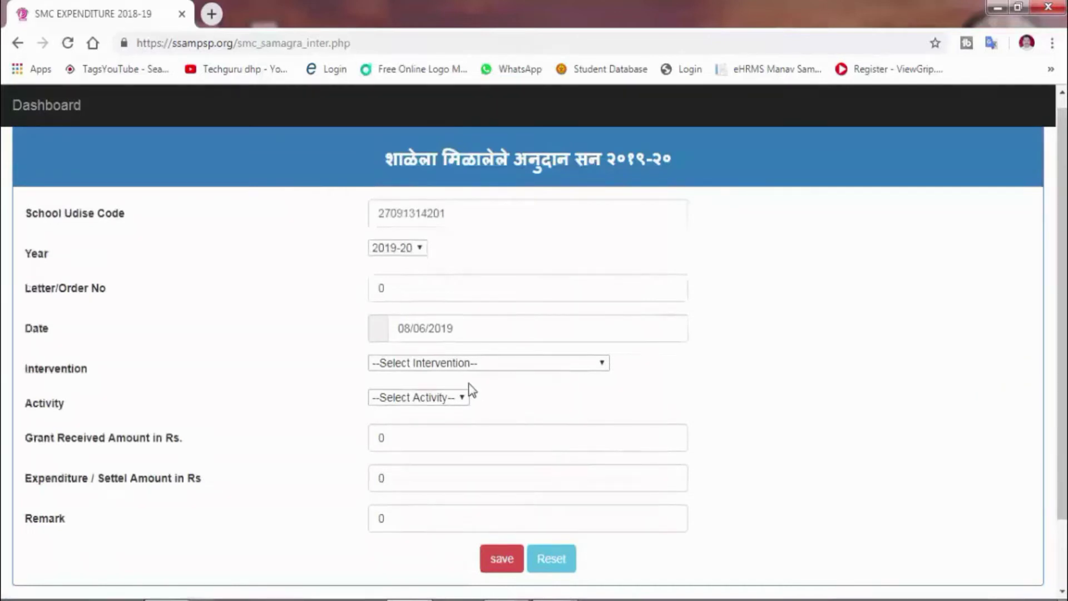
left_click(424, 330)
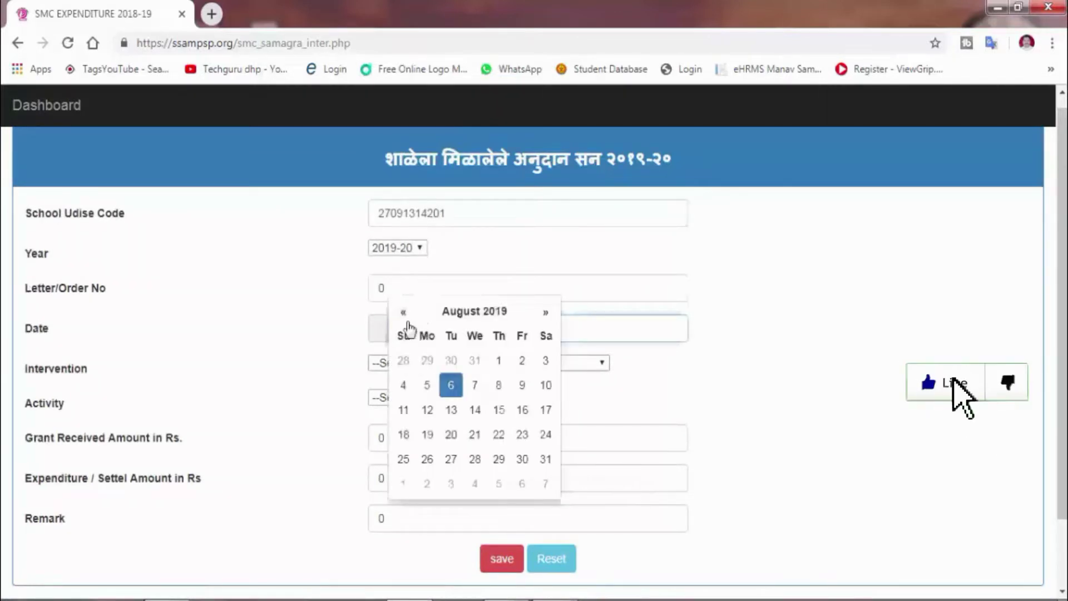
left_click(404, 314)
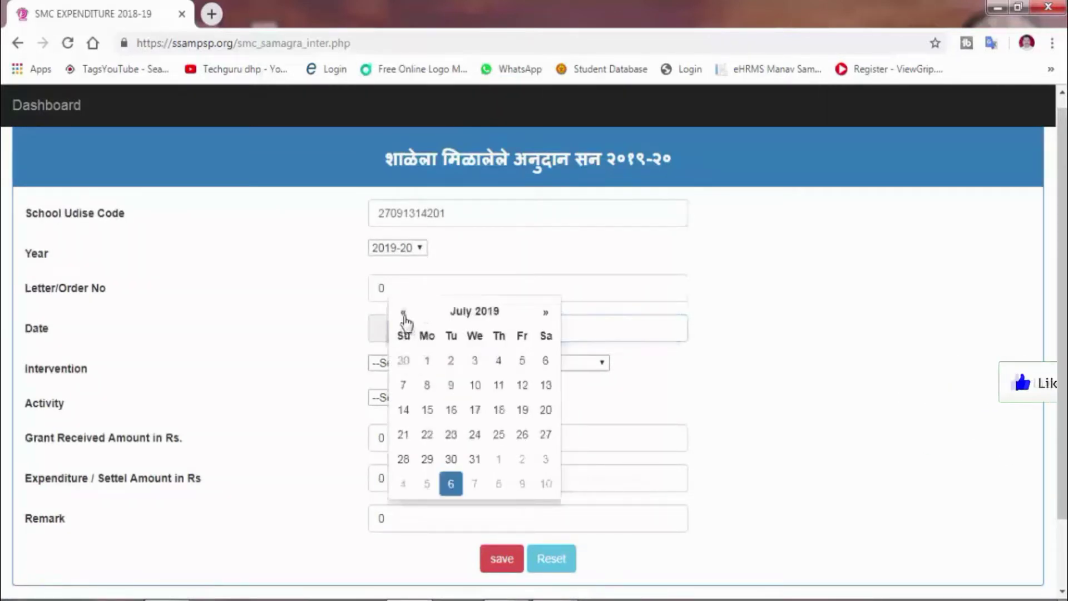
left_click(474, 411)
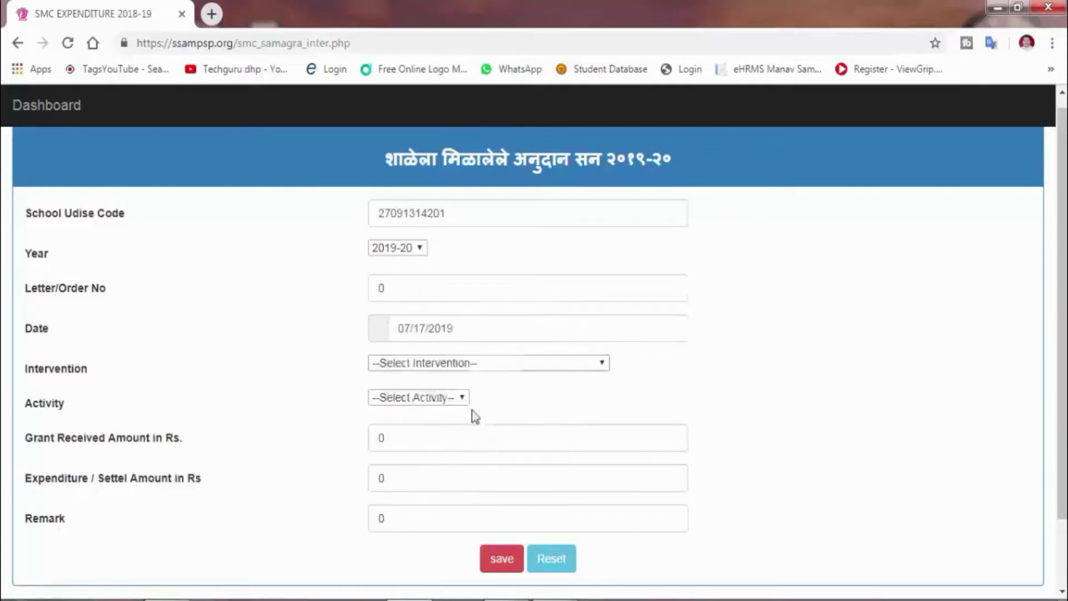
Step: Choose Uniform as the second entry's intervention and BPL Boys as its activity
left_click(436, 364)
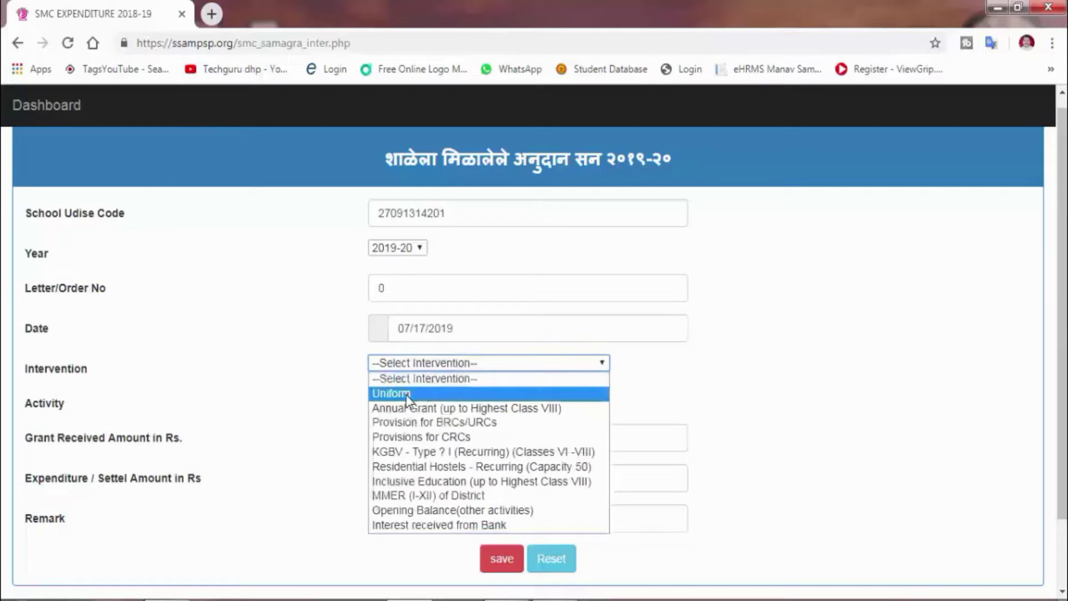
left_click(408, 395)
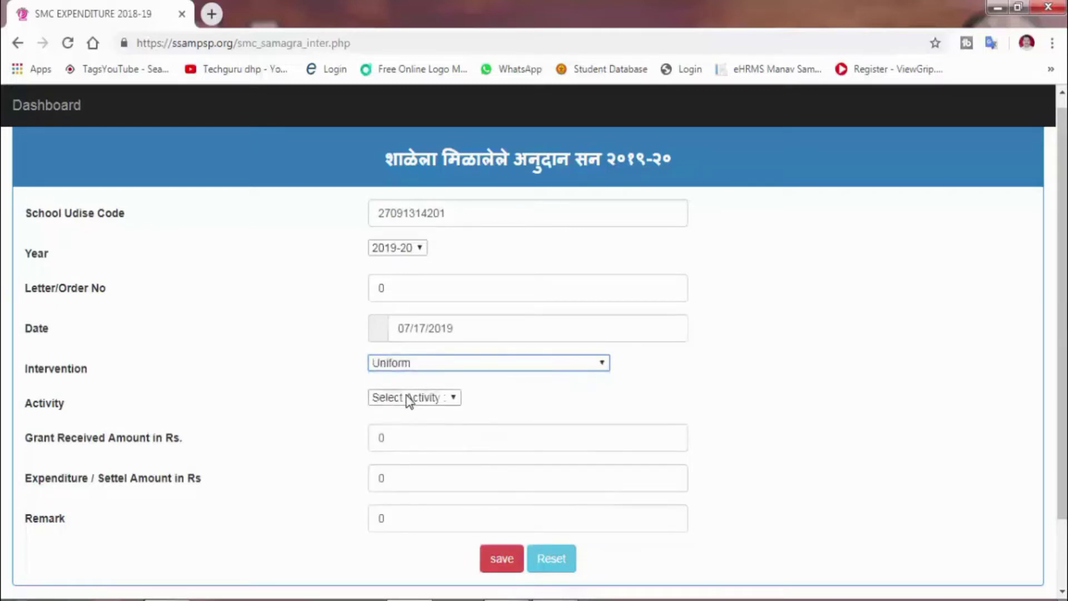
left_click(408, 399)
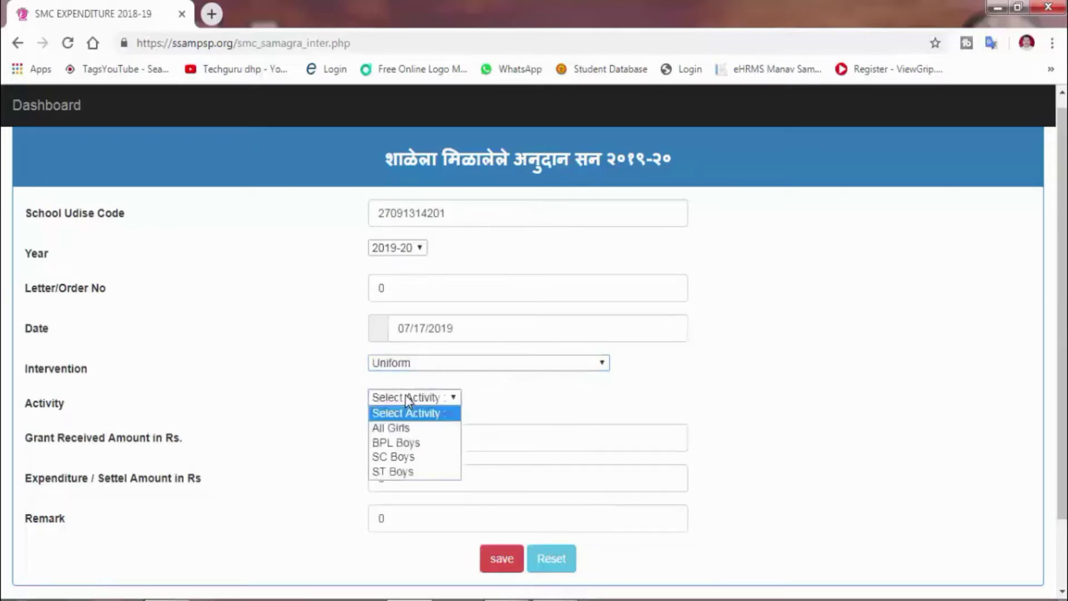
left_click(403, 445)
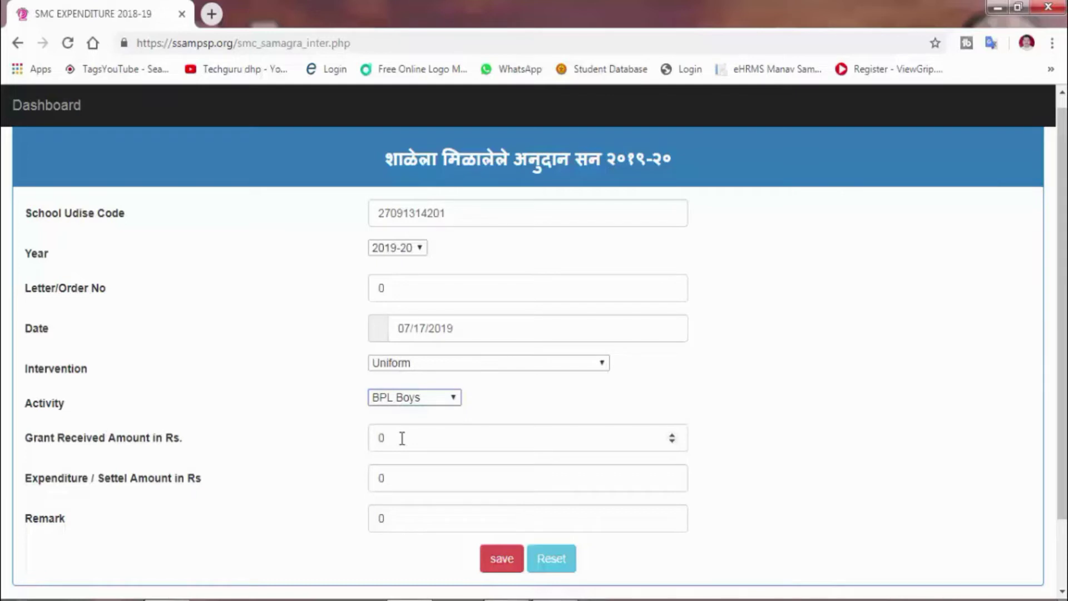
Step: Enter 5400 as the grant received amount and 7200 as the expenditure amount in rupees for BPL Boys
left_click(402, 438)
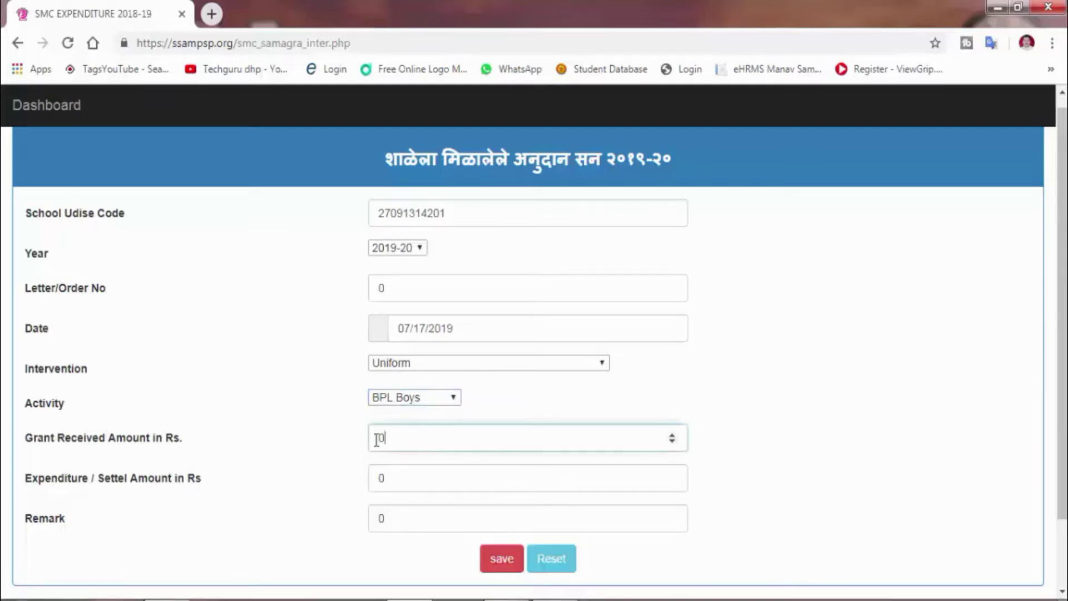
left_click_drag(421, 439, 340, 446)
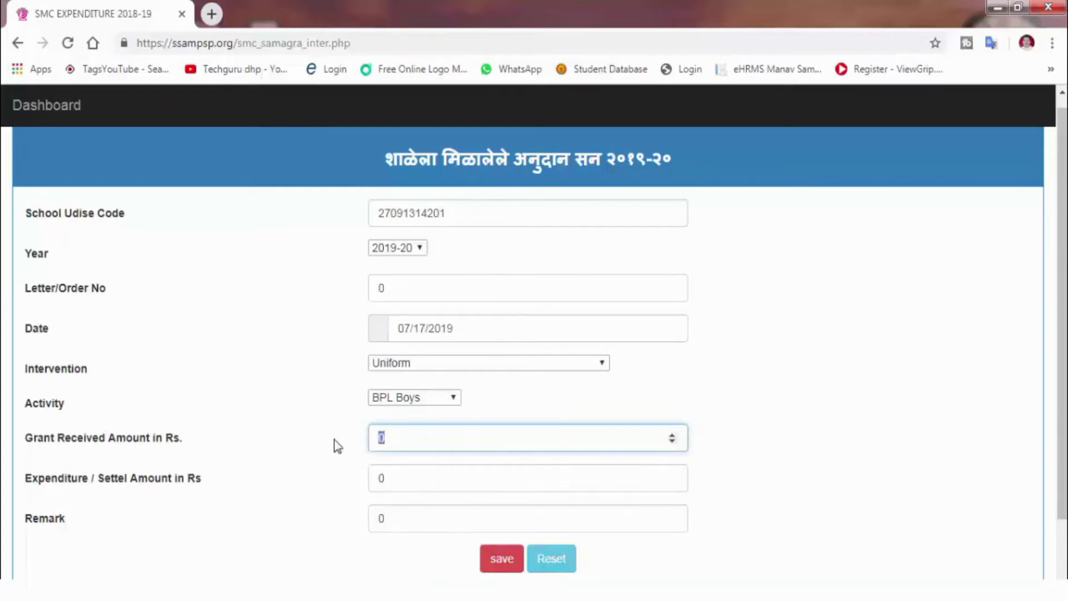
type("5400")
key("Tab")
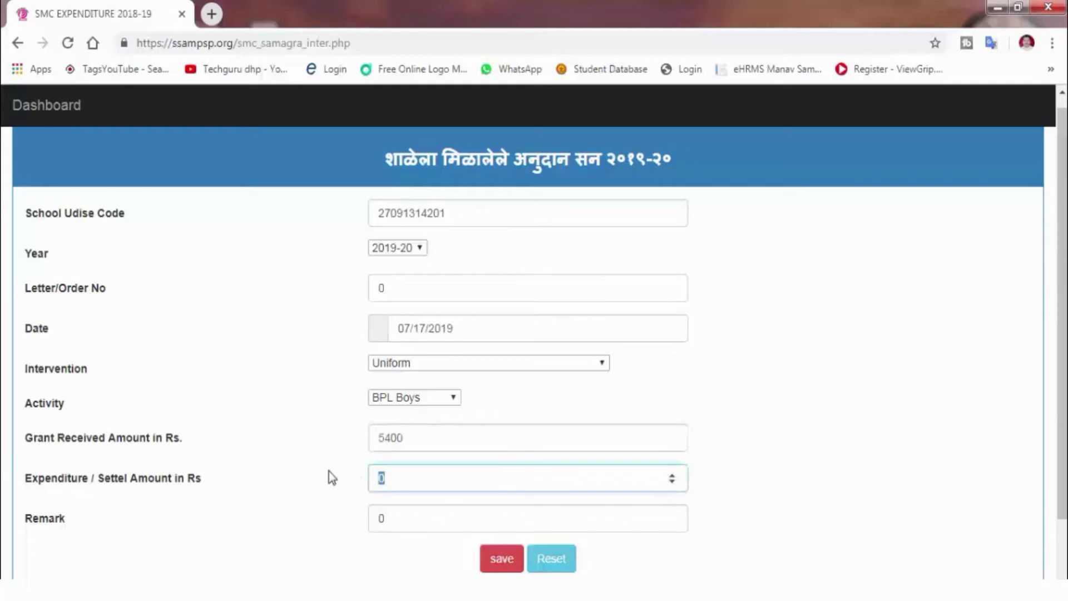
type("7200")
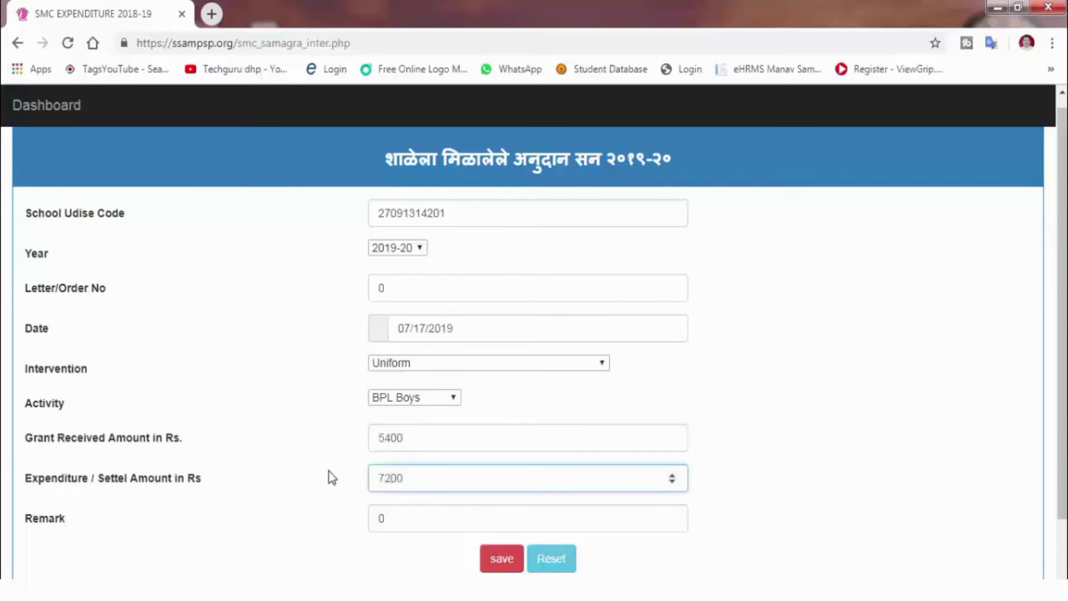
left_click(351, 512)
Step: Save the BPL Boys uniform grant entry and check its row in the table below the form
scroll(351, 513, "down", 2)
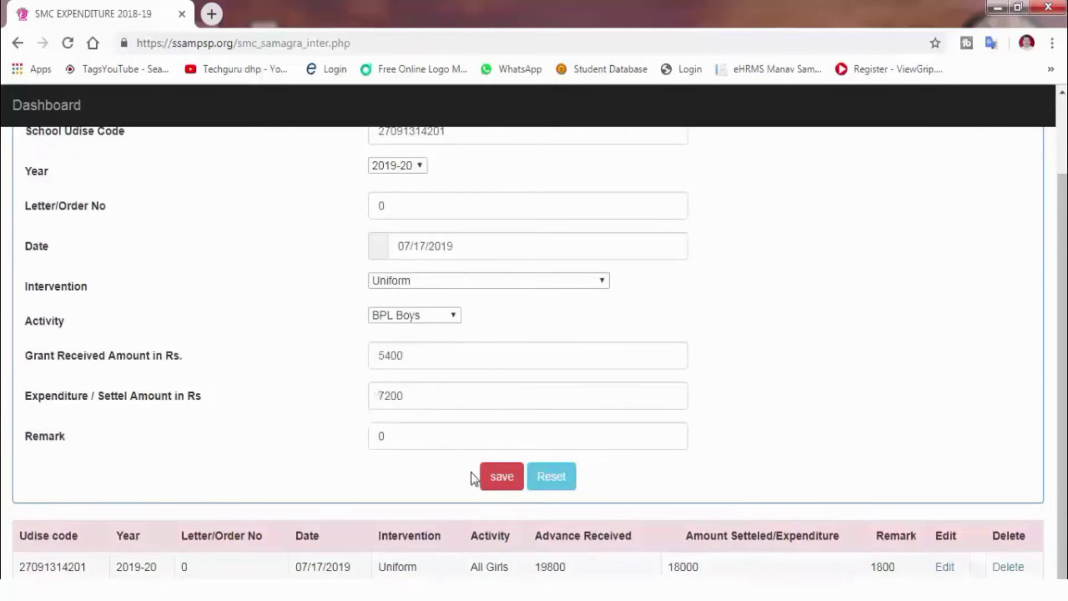
left_click(503, 479)
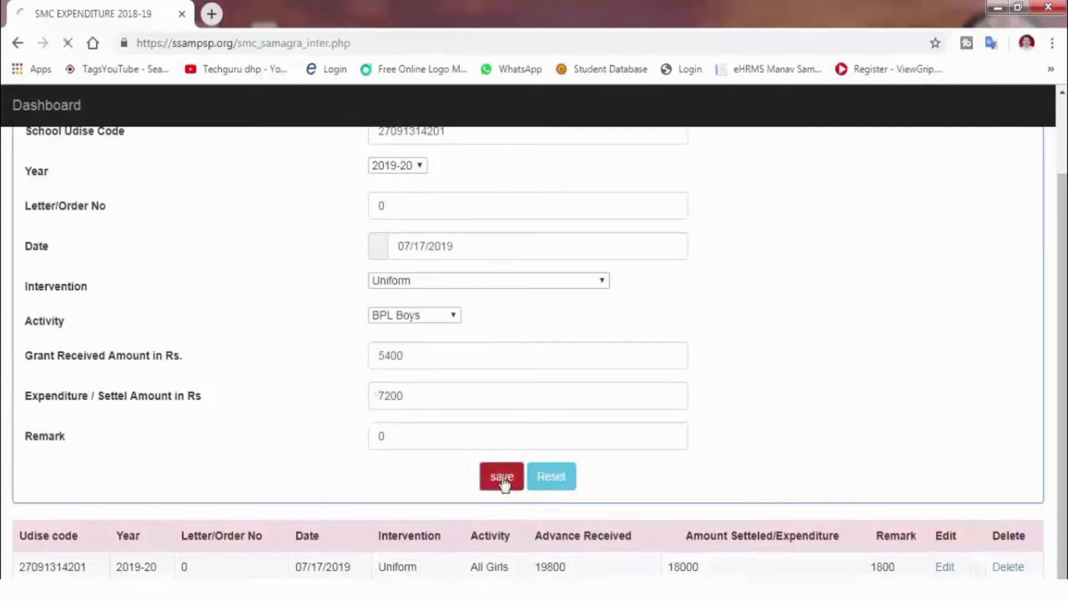
left_click(663, 150)
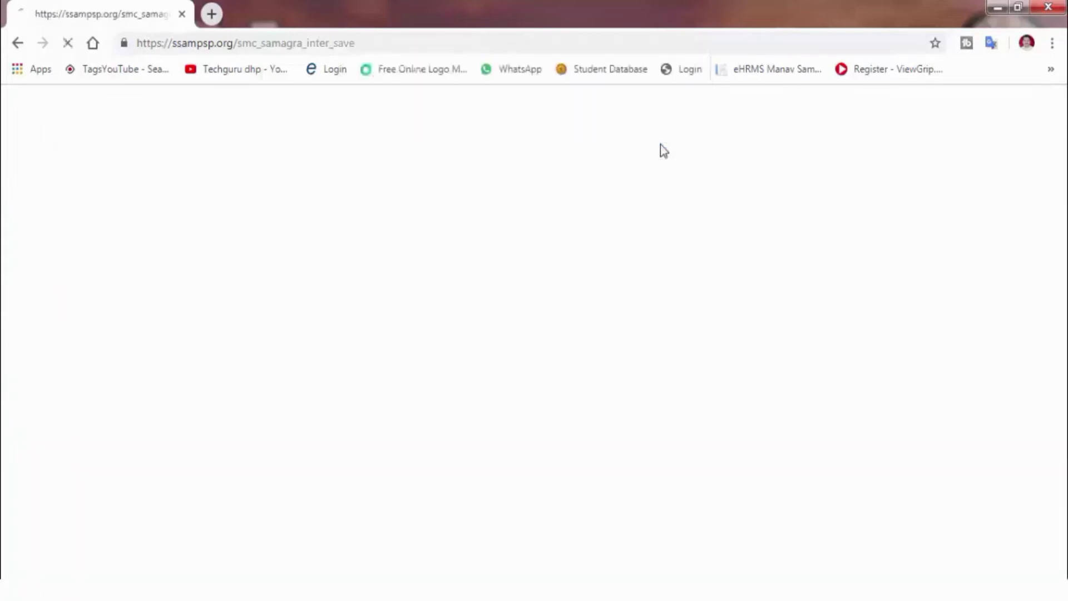
scroll(626, 345, "down", 2)
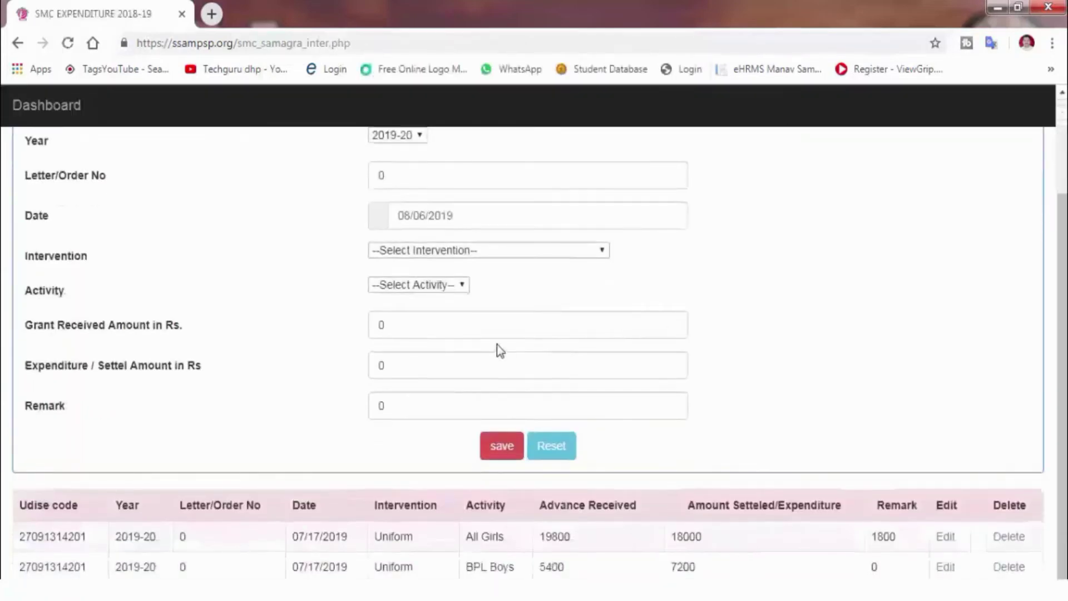
Step: Set the date of the third grant entry to 07/17/2019
scroll(497, 344, "up", 2)
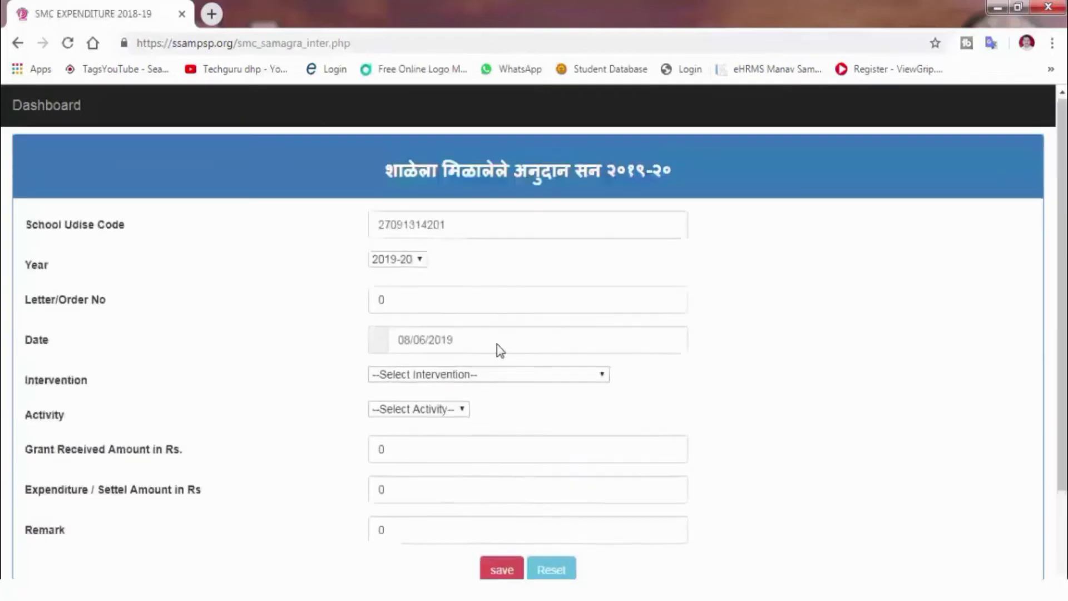
left_click(416, 340)
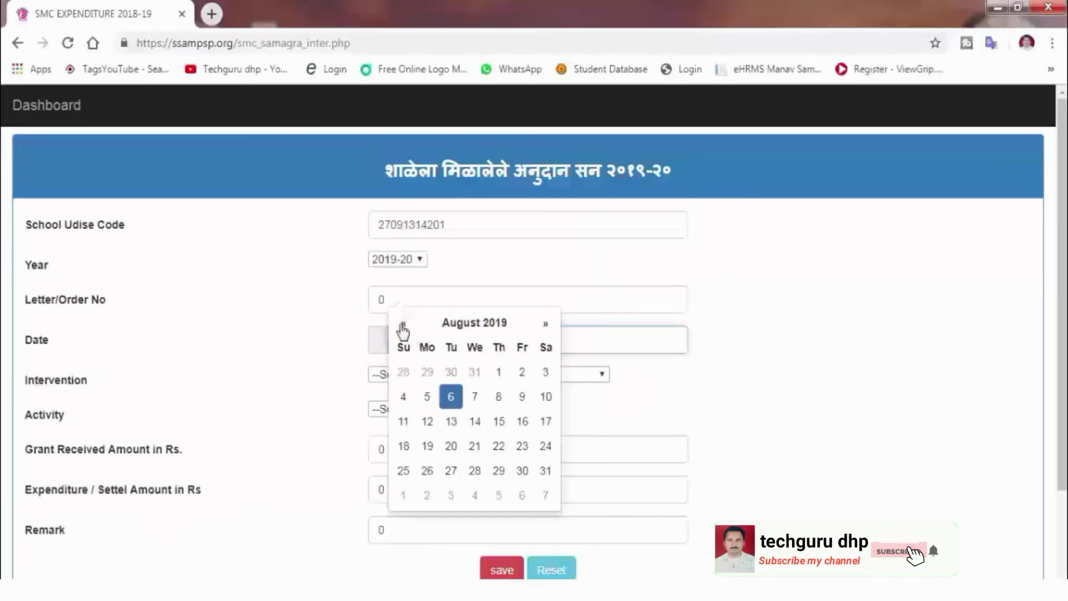
left_click(403, 324)
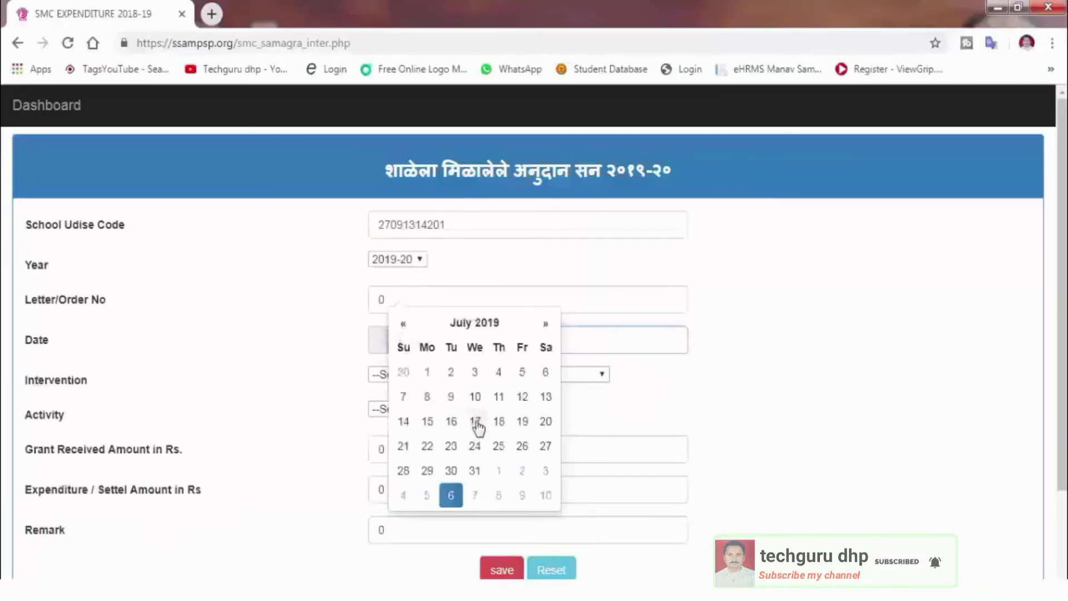
left_click(482, 426)
Step: Choose Uniform as the third entry's intervention and SC Boys as its activity
left_click(429, 376)
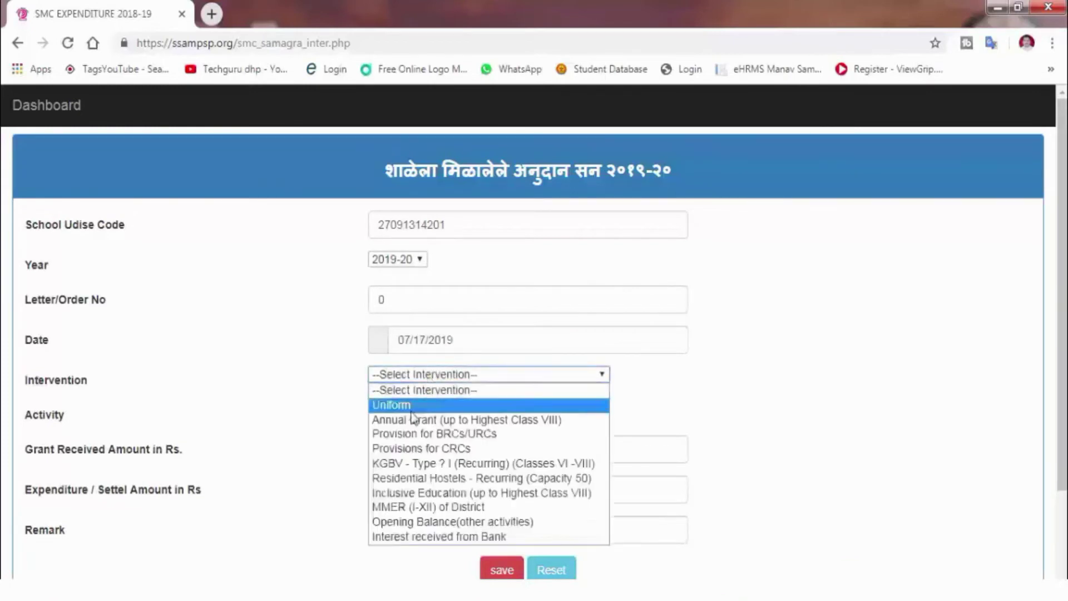
left_click(402, 405)
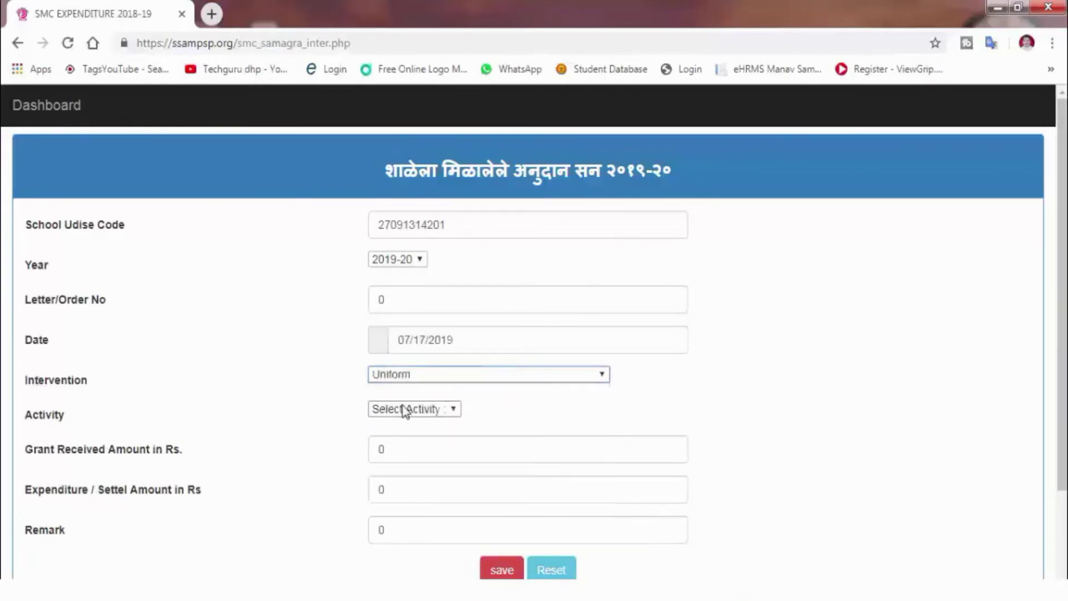
left_click(403, 409)
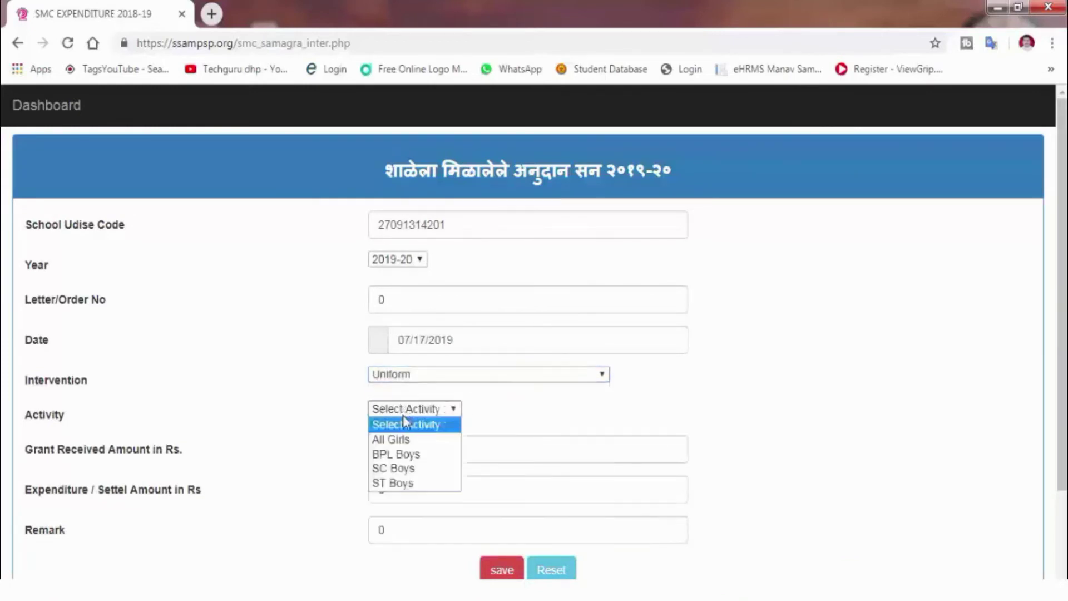
left_click(401, 470)
Step: Enter 8400 as the grant received amount and 7800 as the expenditure amount in rupees for SC Boys
left_click(401, 448)
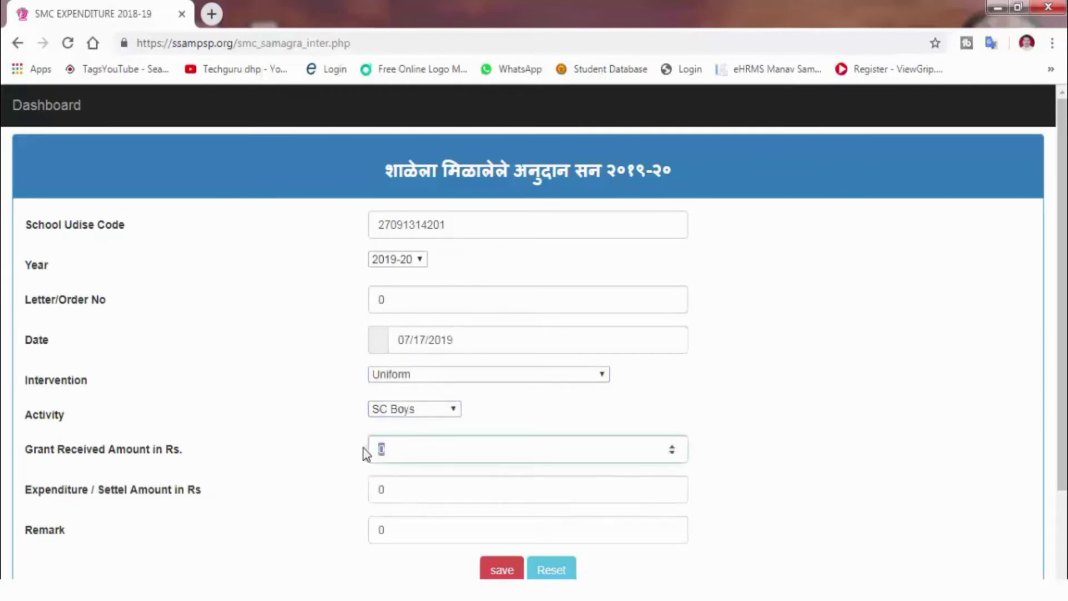
type("8400")
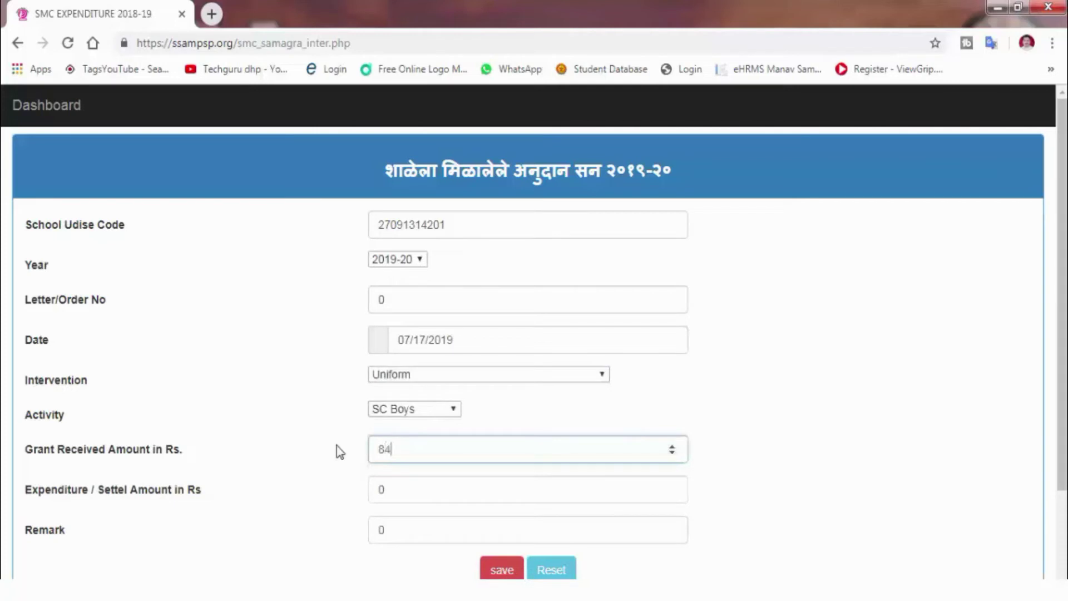
left_click(336, 446)
scroll(336, 446, "down", 2)
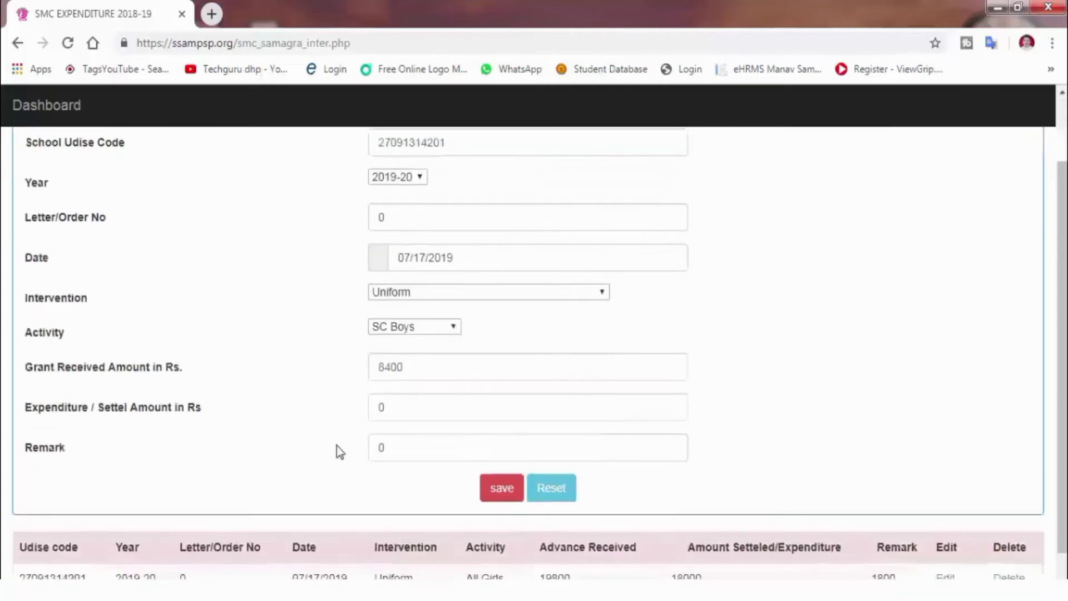
left_click_drag(399, 409, 311, 412)
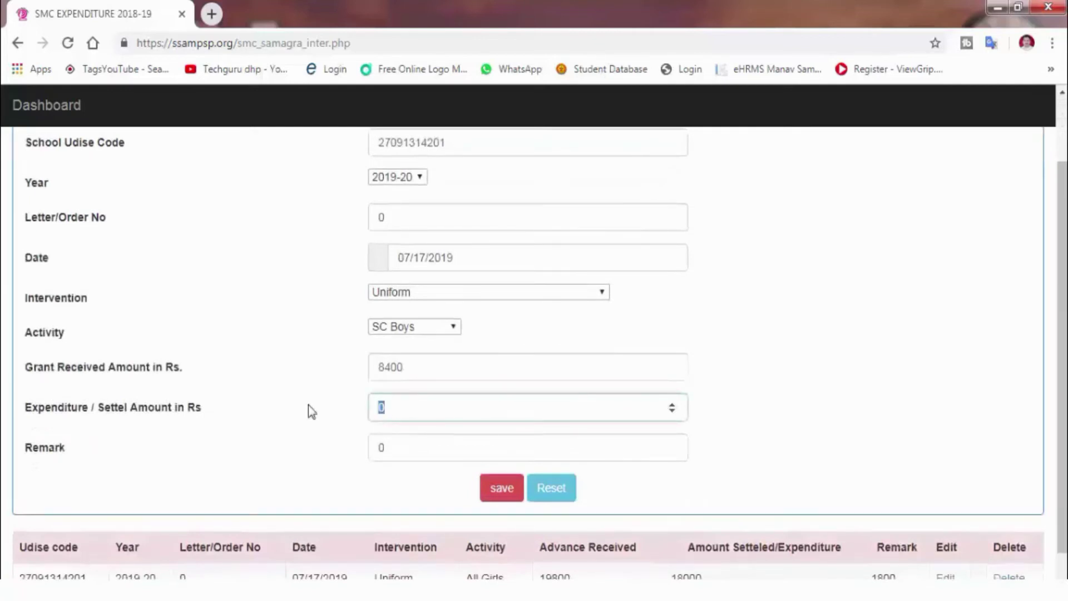
type("7800")
Step: Replace the remark of the SC Boys uniform grant entry with "600/- Rs. Balance"
double_click(393, 445)
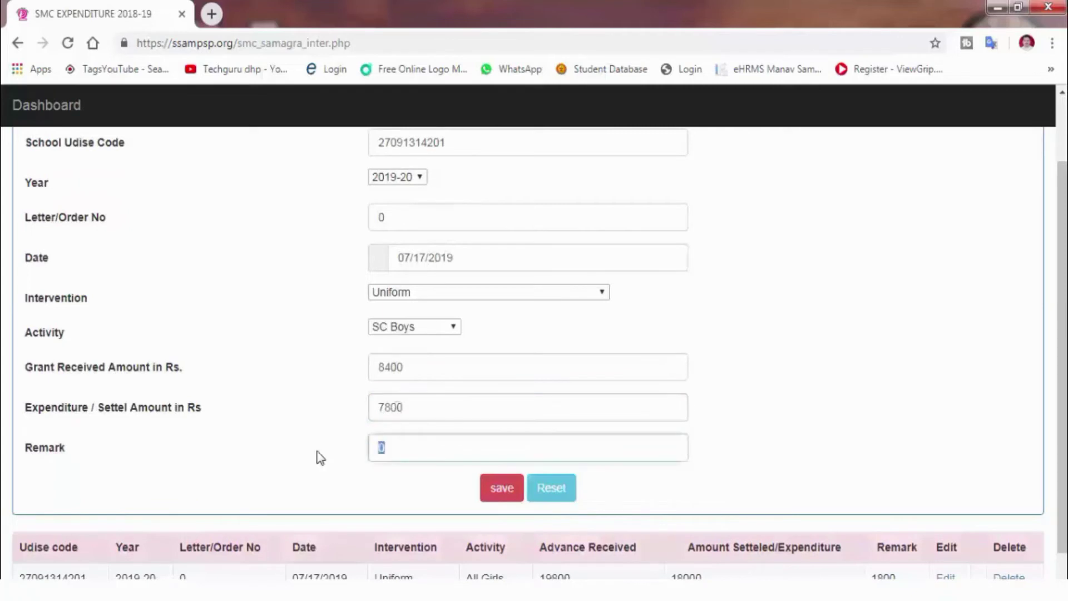
type("600/- Rs. Balance")
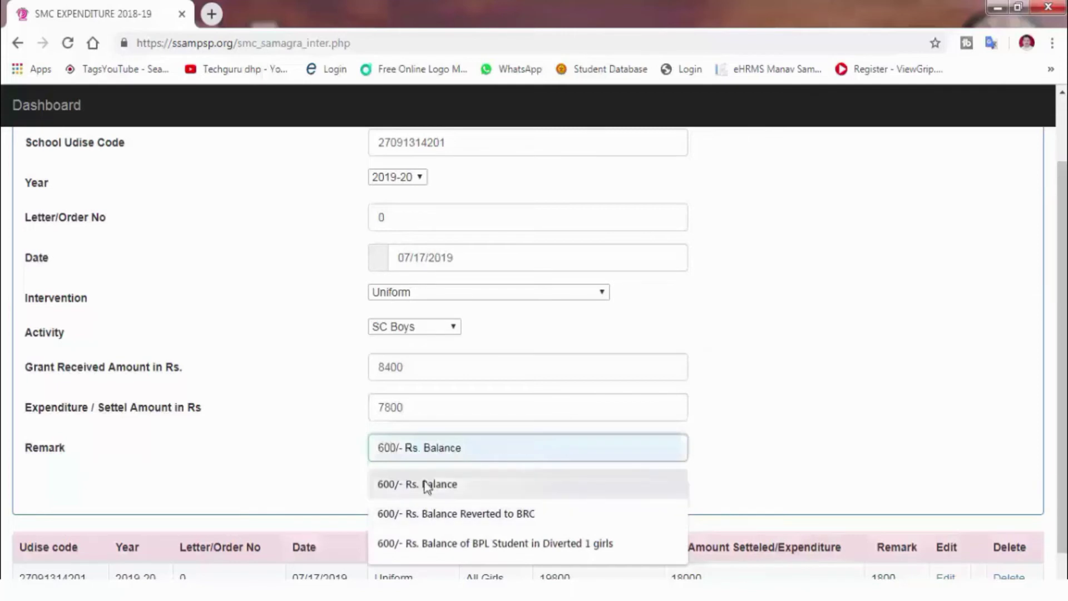
left_click(426, 485)
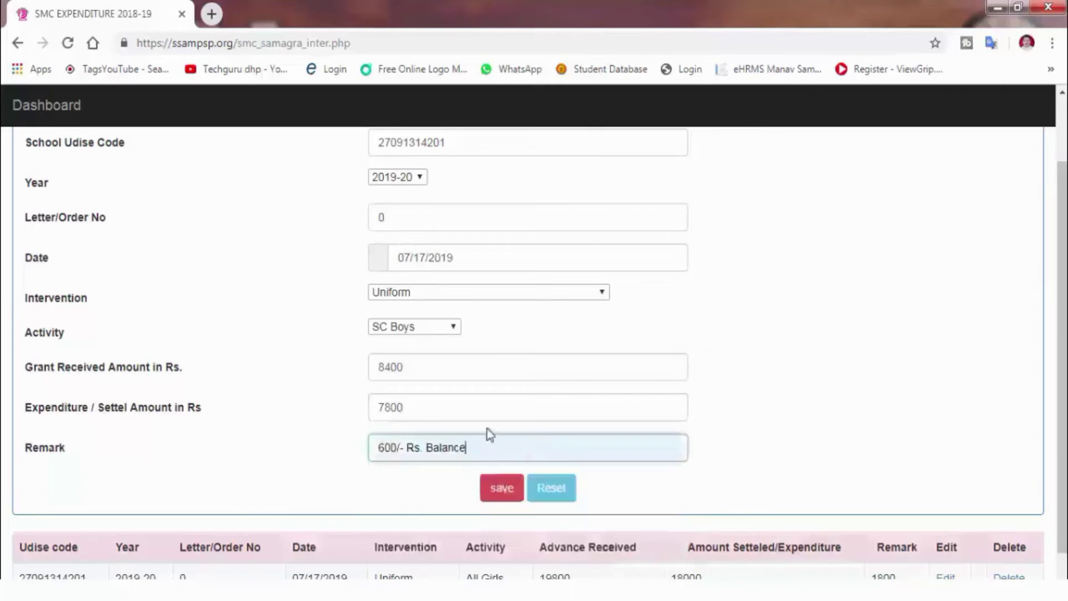
Step: Save the SC Boys uniform grant entry and check its row in the table below the form
left_click(503, 490)
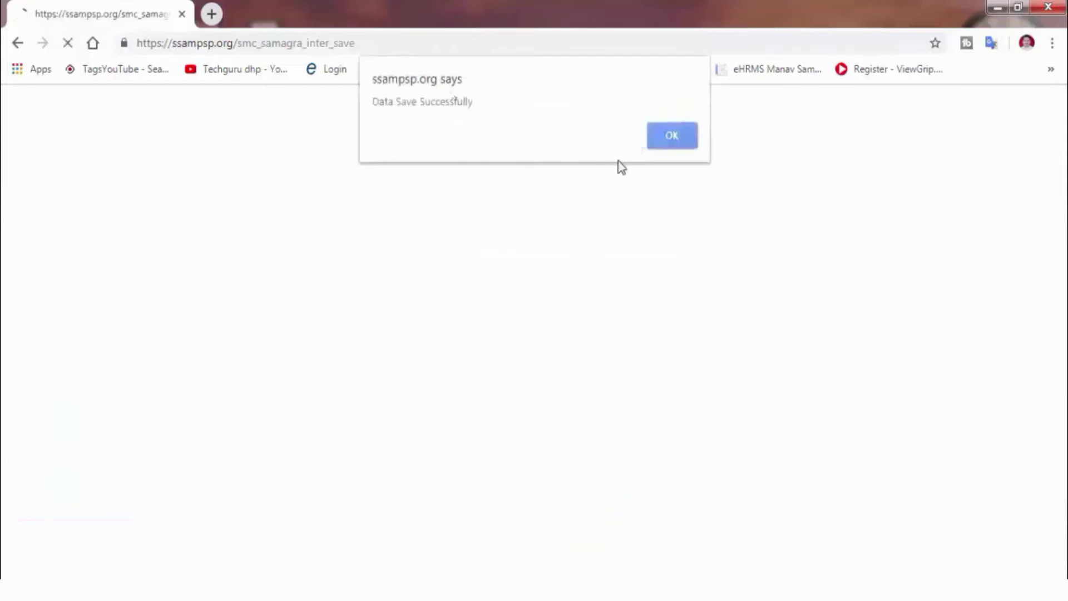
left_click(675, 136)
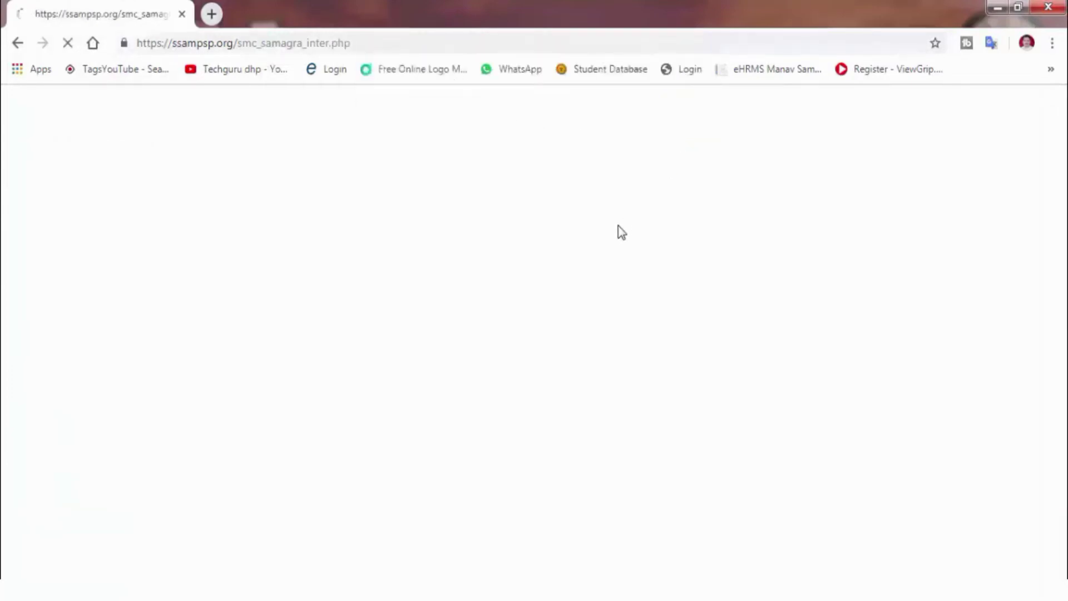
scroll(587, 300, "down", 2)
scroll(588, 299, "down", 1)
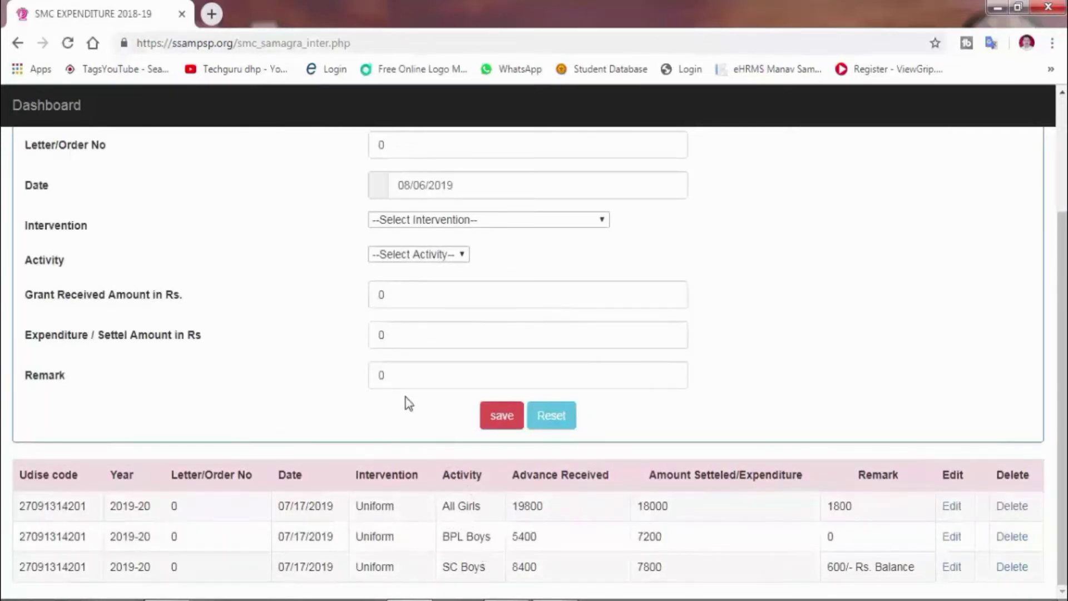
Step: Set the date of the fourth grant entry to 07/17/2019
scroll(412, 356, "up", 1)
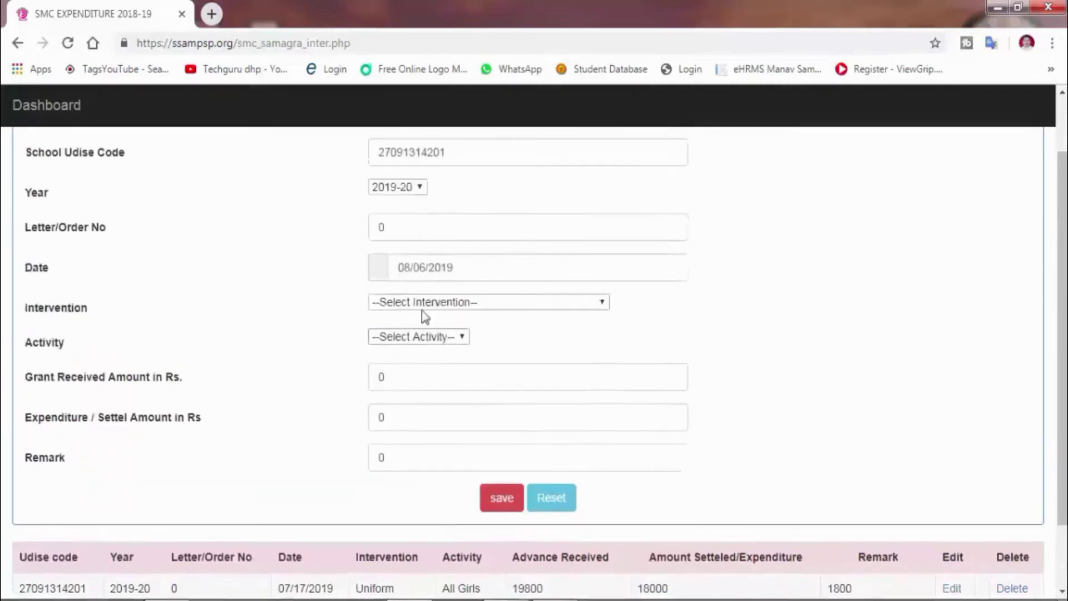
left_click(420, 266)
left_click(403, 251)
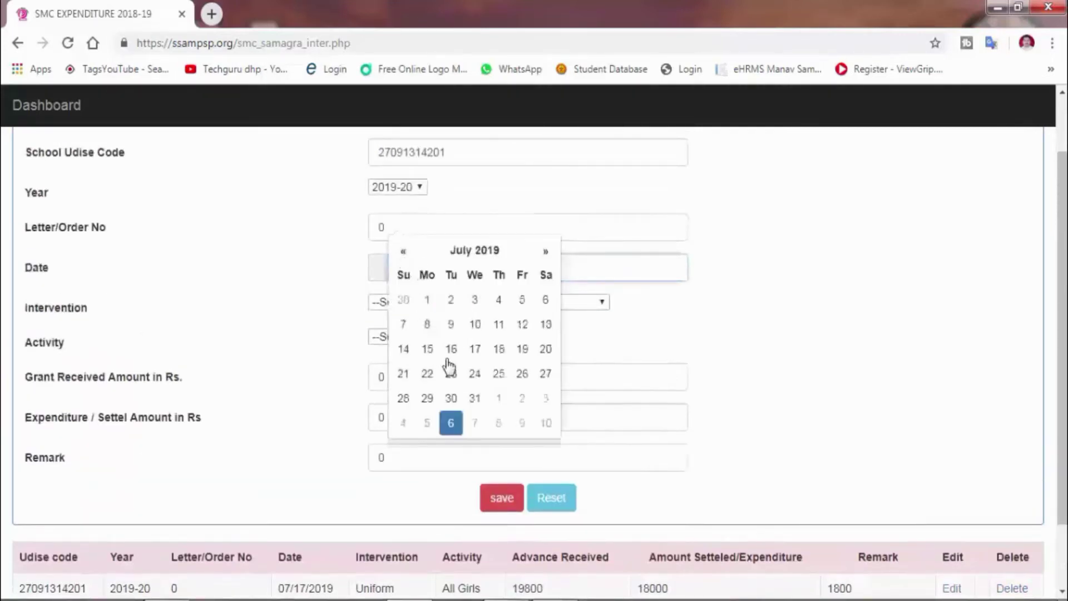
left_click(475, 349)
Step: Choose Uniform as the fourth entry's intervention and ST Boys as its activity
left_click(424, 303)
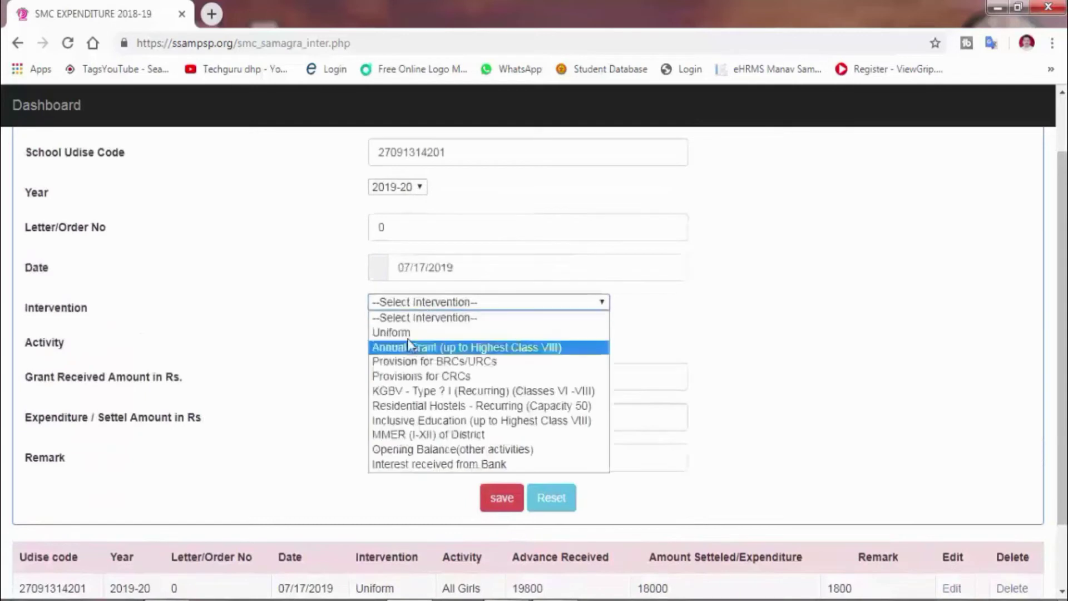
left_click(402, 330)
left_click(389, 337)
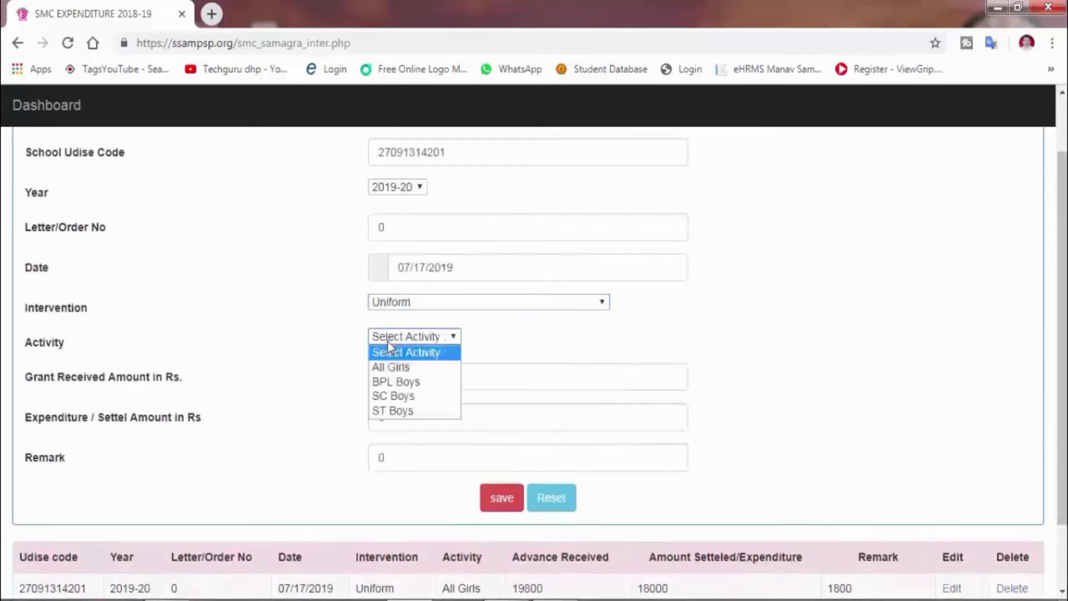
left_click(397, 412)
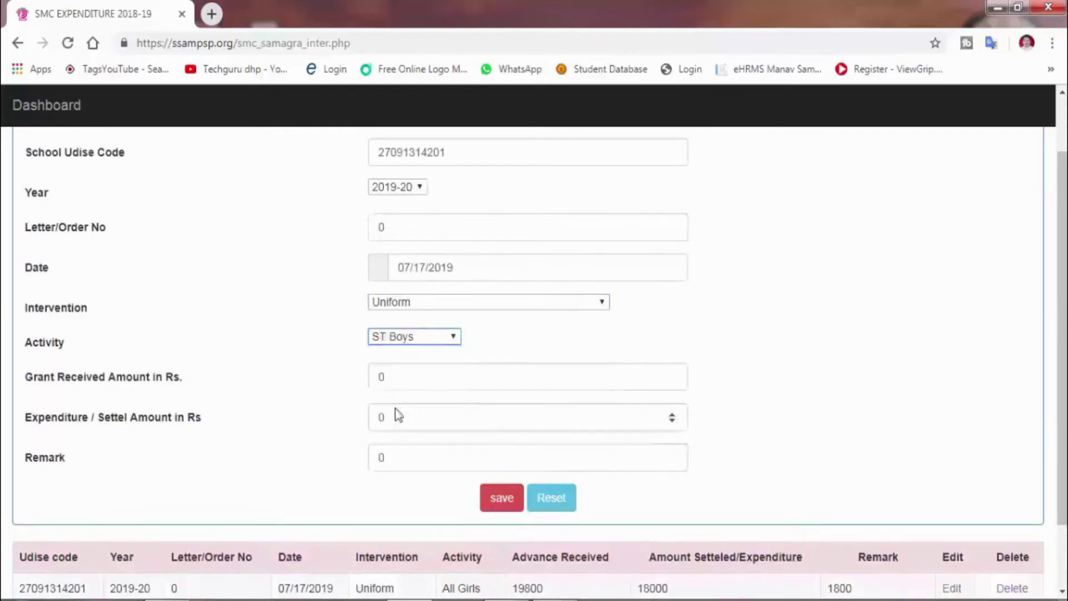
Step: Enter 1200 rupees as both the grant received amount and the expenditure amount for ST Boys
left_click(399, 378)
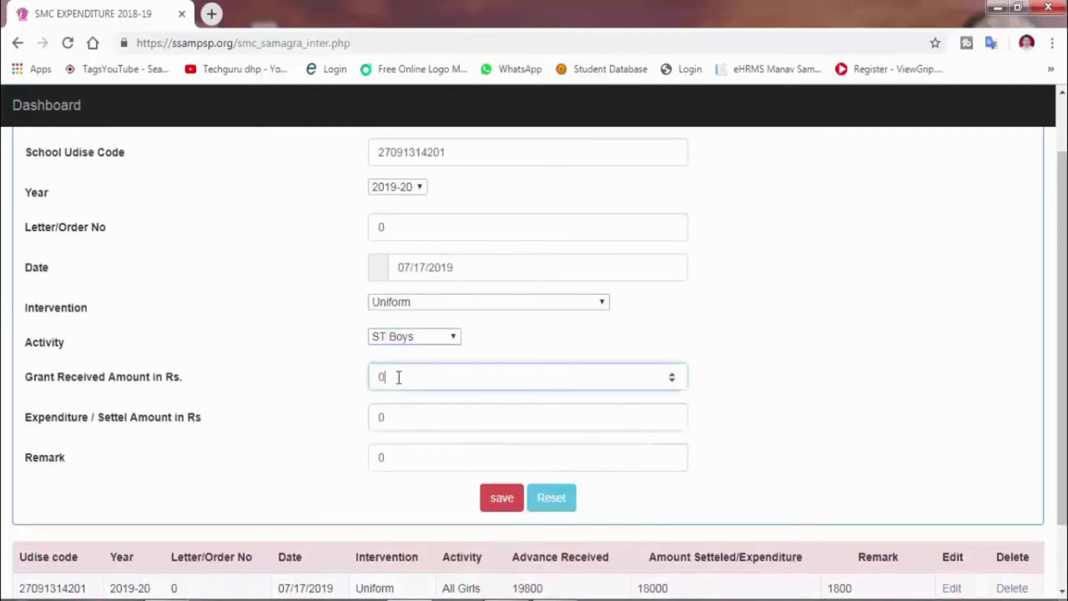
left_click_drag(399, 378, 348, 384)
type("1200")
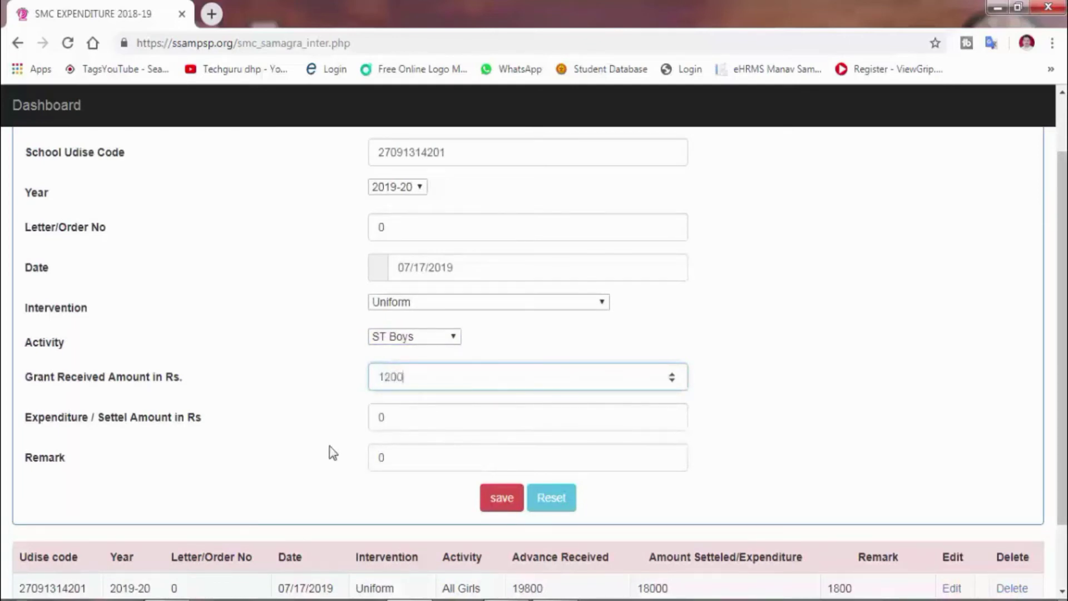
left_click_drag(401, 426, 339, 424)
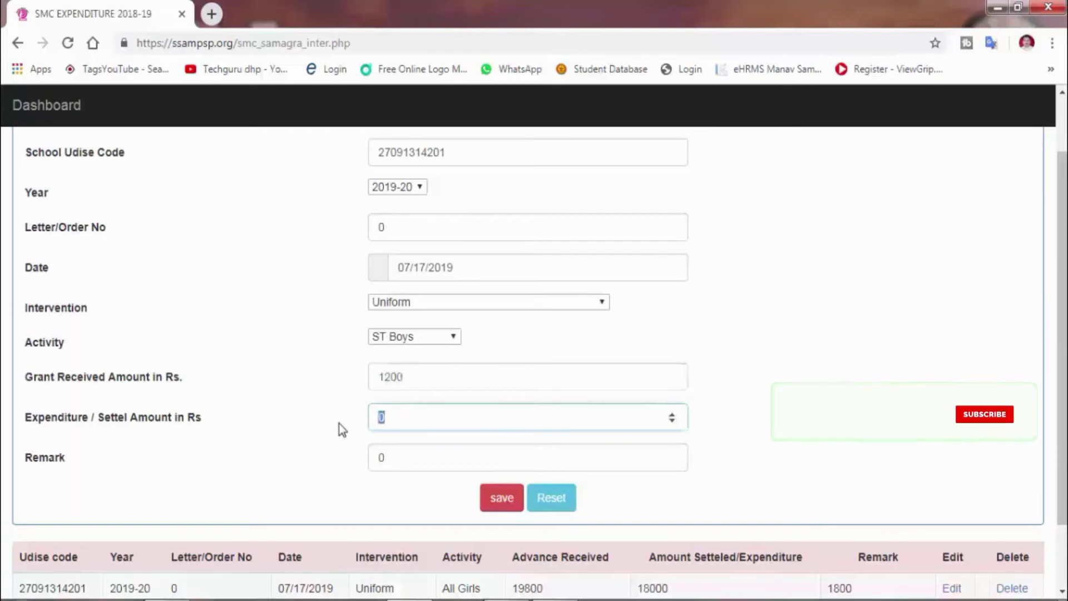
type("1200")
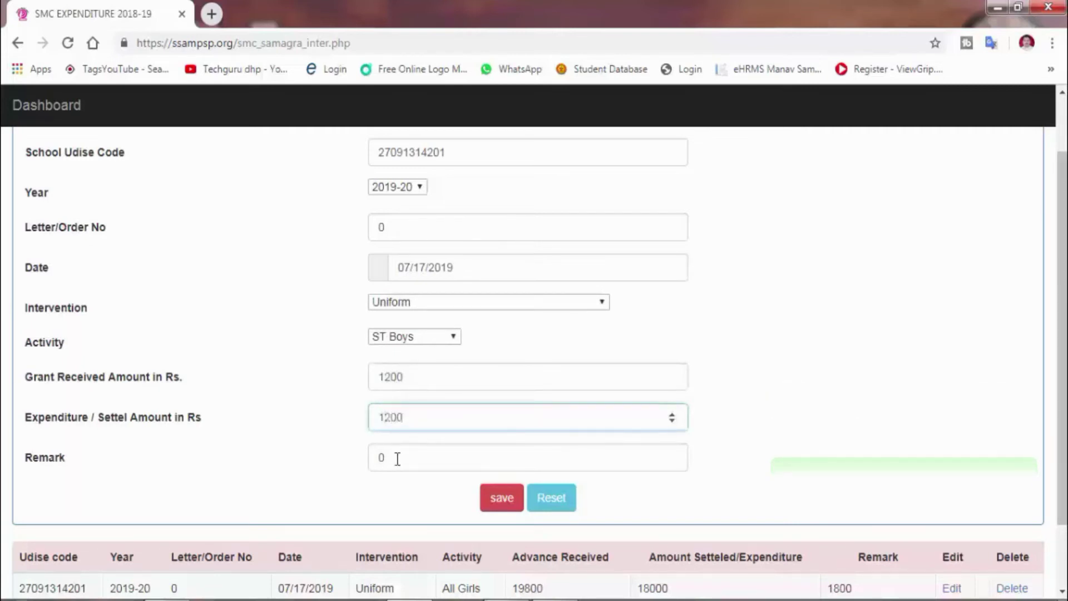
Step: Save the ST Boys uniform grant entry and check its row in the table below the form
left_click(501, 504)
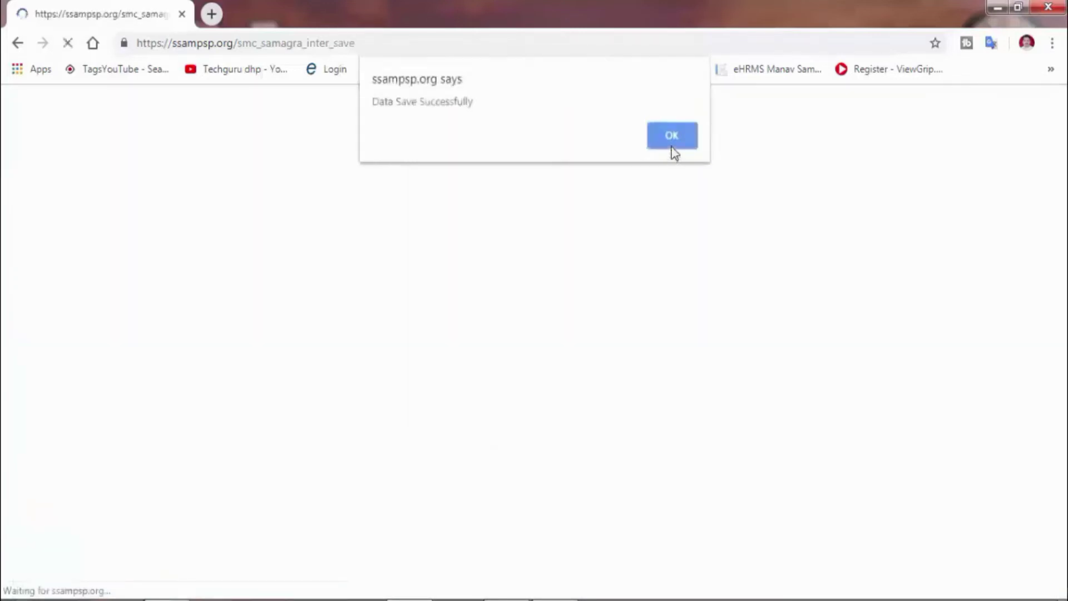
left_click(672, 137)
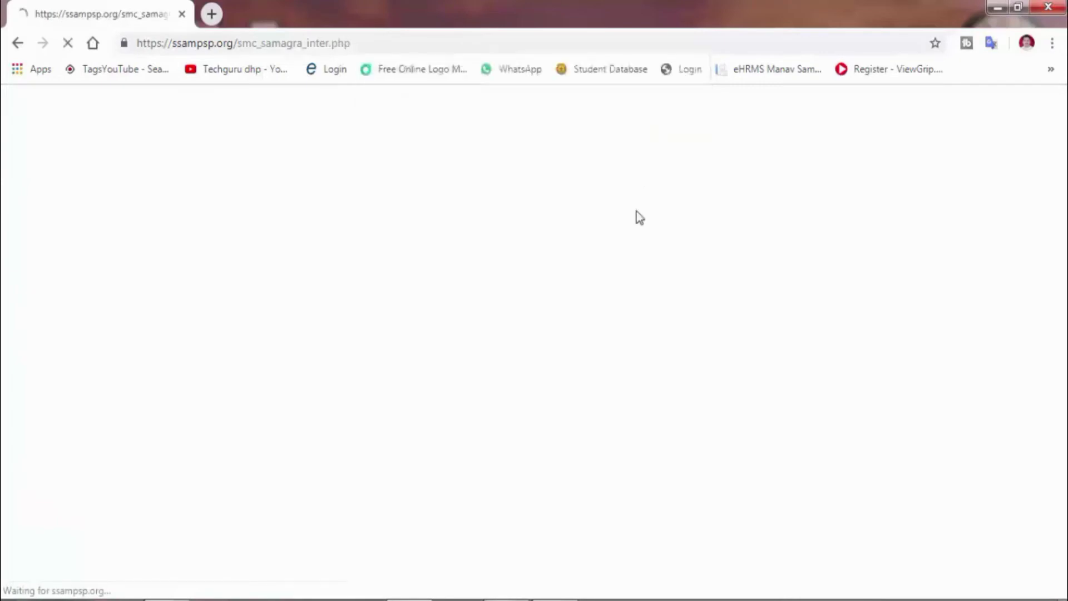
scroll(599, 359, "down", 3)
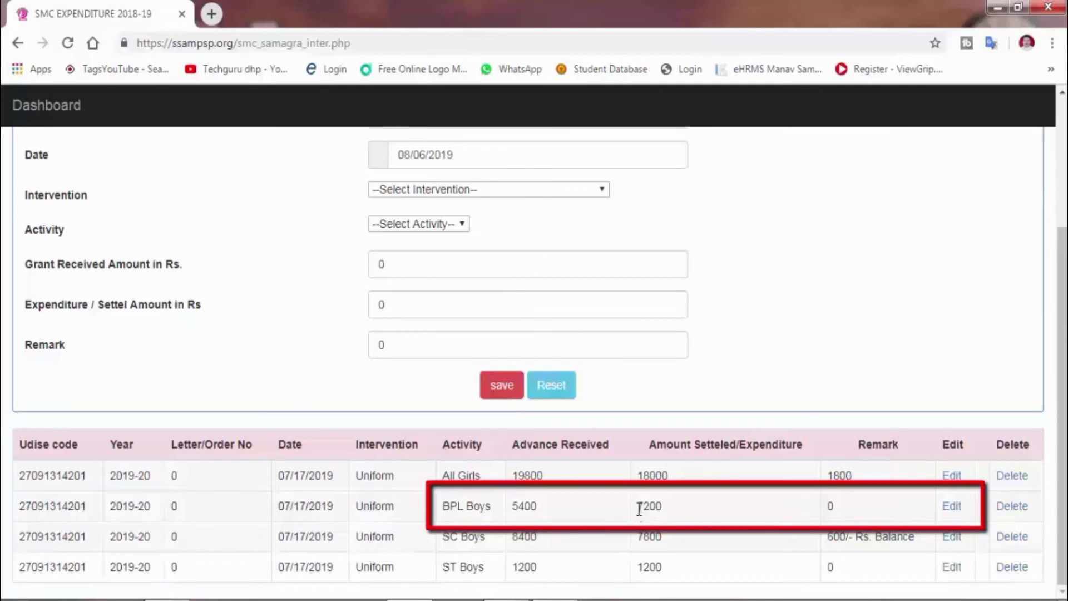
Step: Open the BPL Boys entry for editing and set its remark to "1800/- Rs.Balance But out of the above amount 3 BPL Student were allotted"
left_click_drag(638, 507, 674, 513)
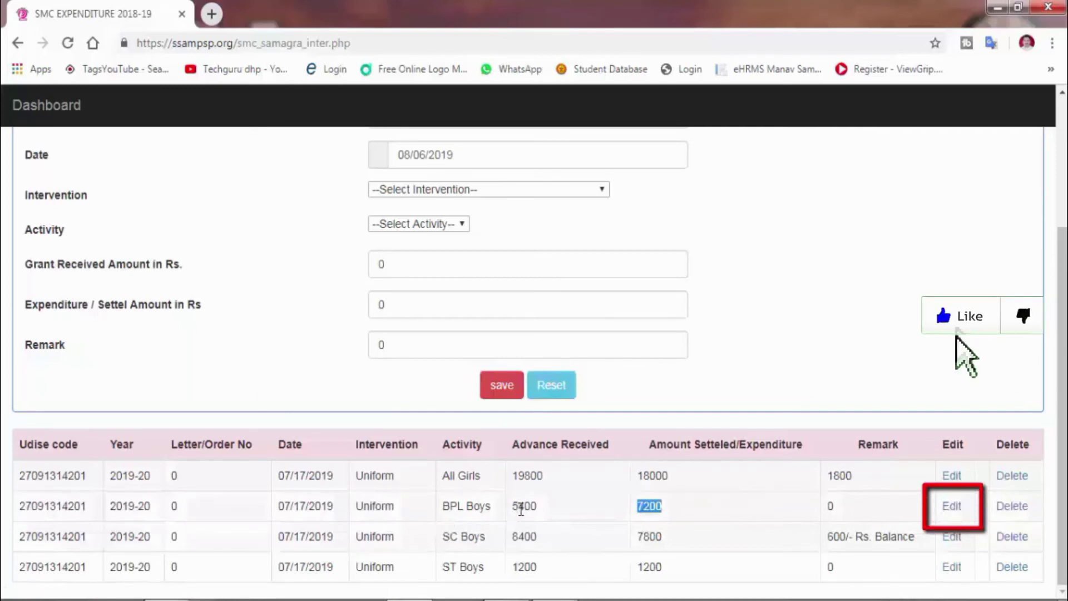
left_click(952, 506)
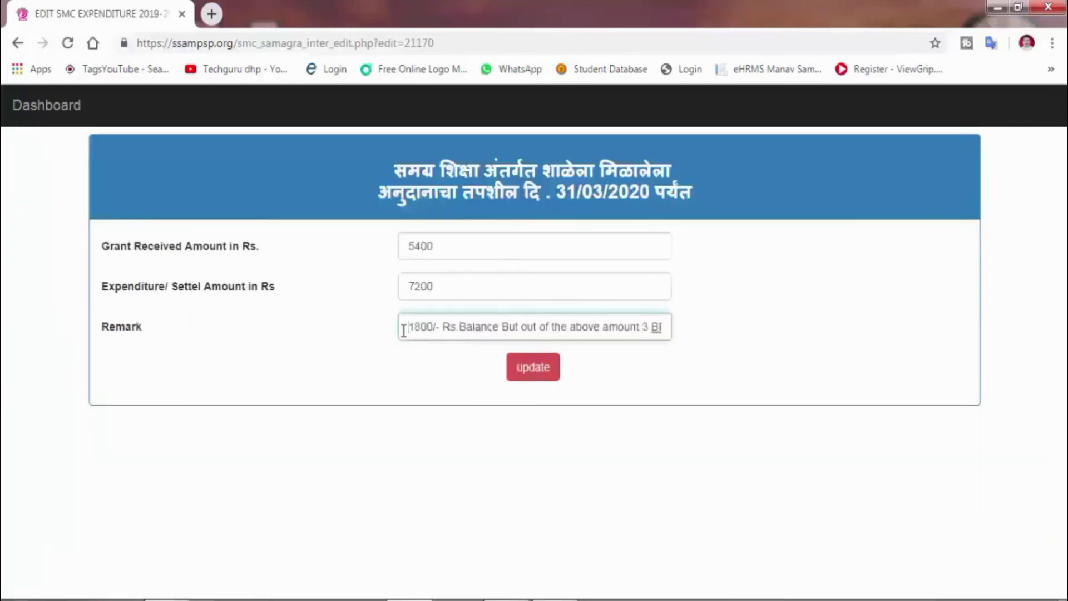
Step: Review the expenditure amount and read the remark of the BPL Boys entry through to its end
left_click(429, 288)
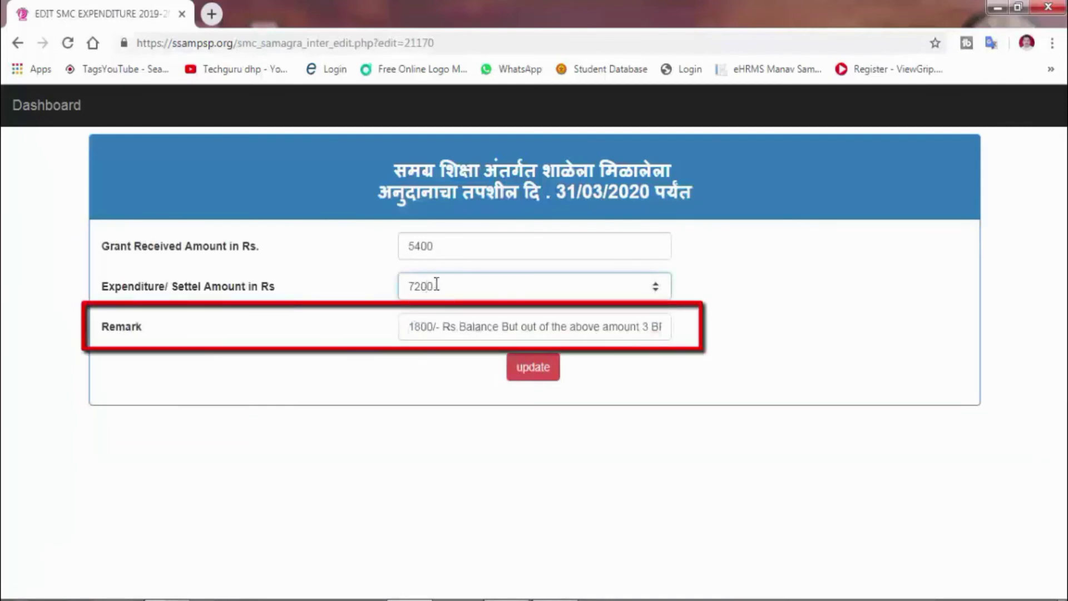
left_click_drag(436, 284, 396, 287)
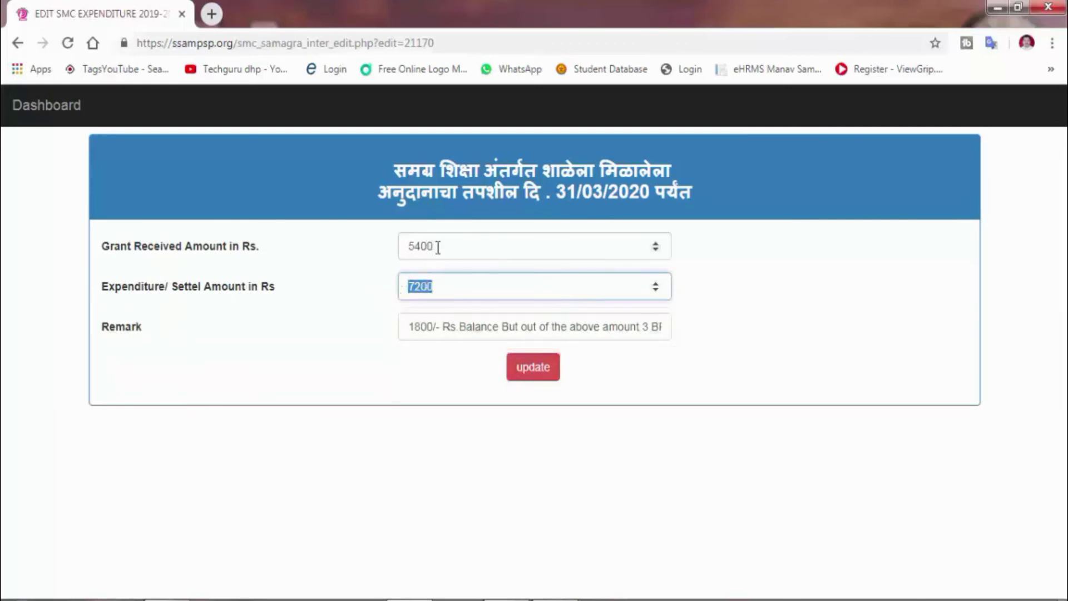
left_click(436, 287)
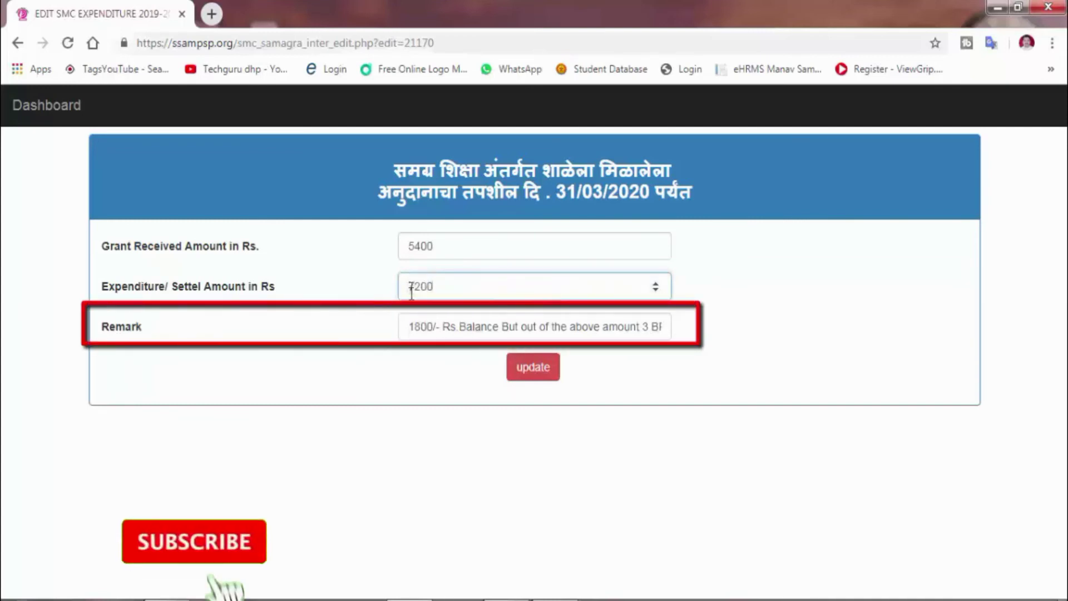
double_click(409, 328)
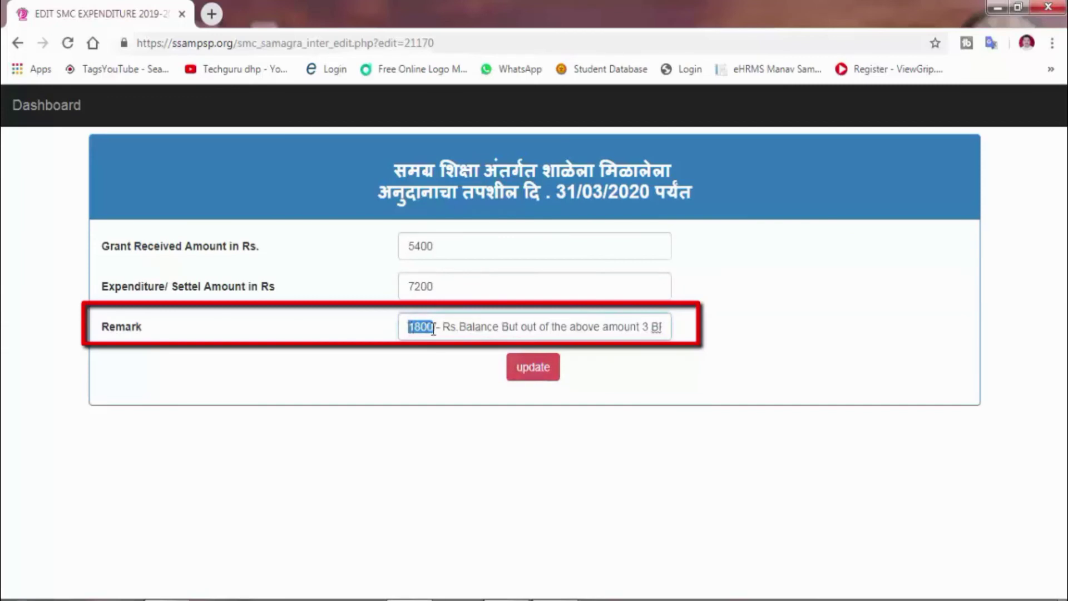
left_click(460, 328)
key("Right")
key("Right")
key("Right")
key("Right")
key("Right")
key("Right")
key("Right")
key("Right")
key("Right")
key("Right")
key("Right")
key("Right")
key("Right")
key("Right")
key("Right")
key("Right")
key("Right")
key("Right")
key("Right")
key("Right")
key("Right")
key("Right")
key("Right")
key("Right")
key("Right")
key("Right")
key("Right")
key("Right")
key("Right")
key("Right")
key("Right")
key("Right")
key("Right")
key("Right")
key("Right")
key("Right")
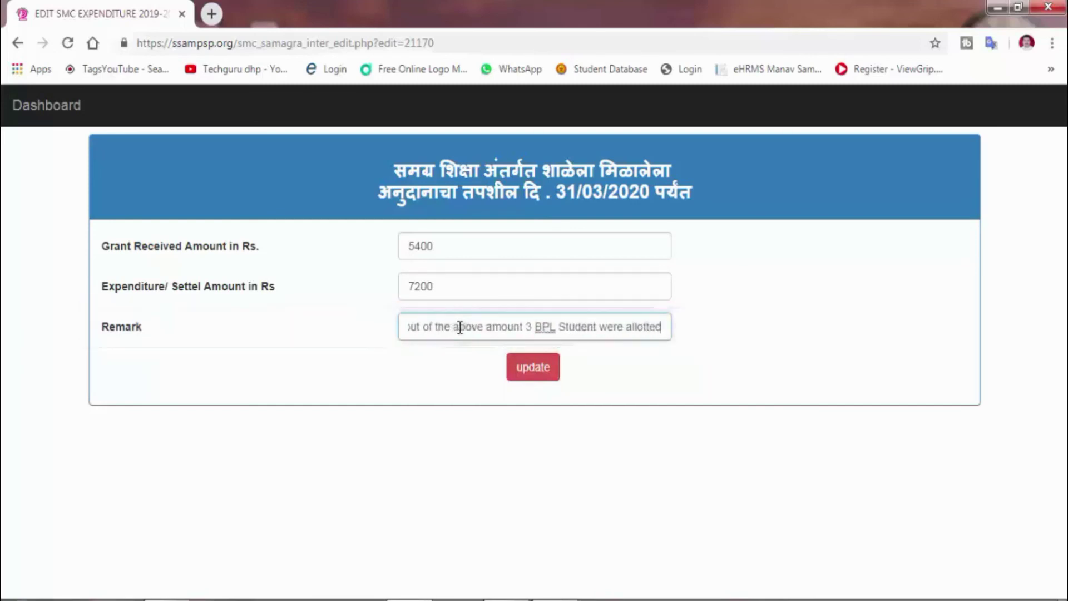
Step: Update the BPL Boys uniform grant entry and check the remark in its table row
left_click(527, 372)
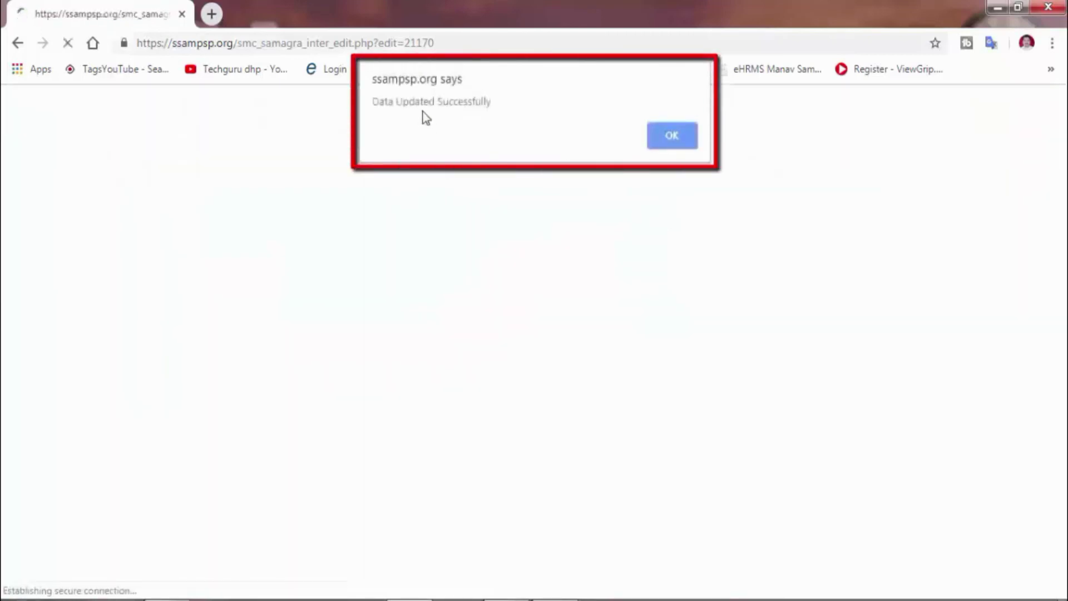
left_click(671, 144)
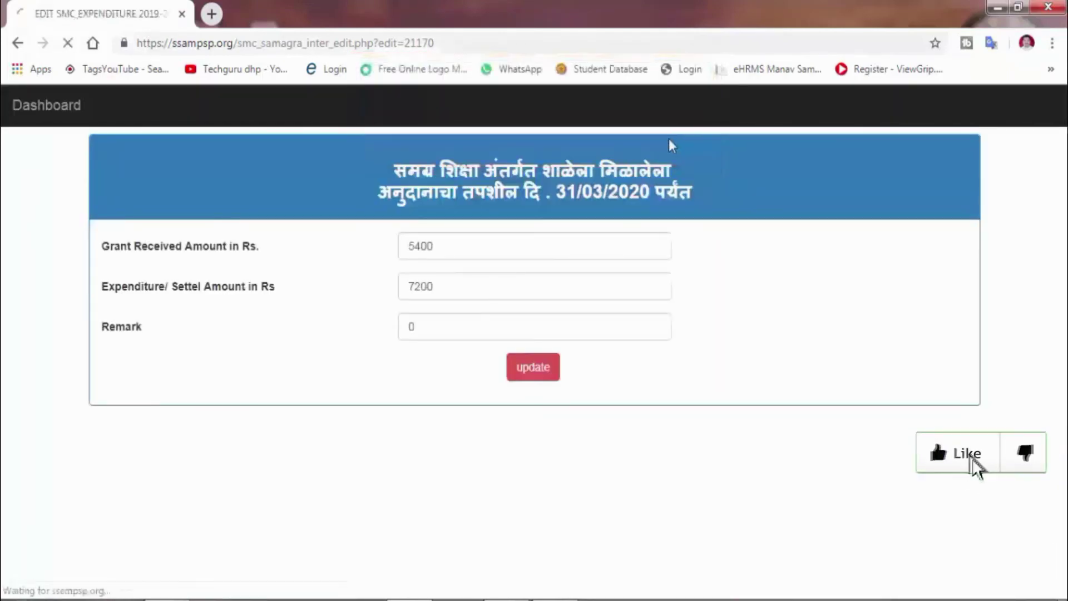
scroll(615, 347, "down", 5)
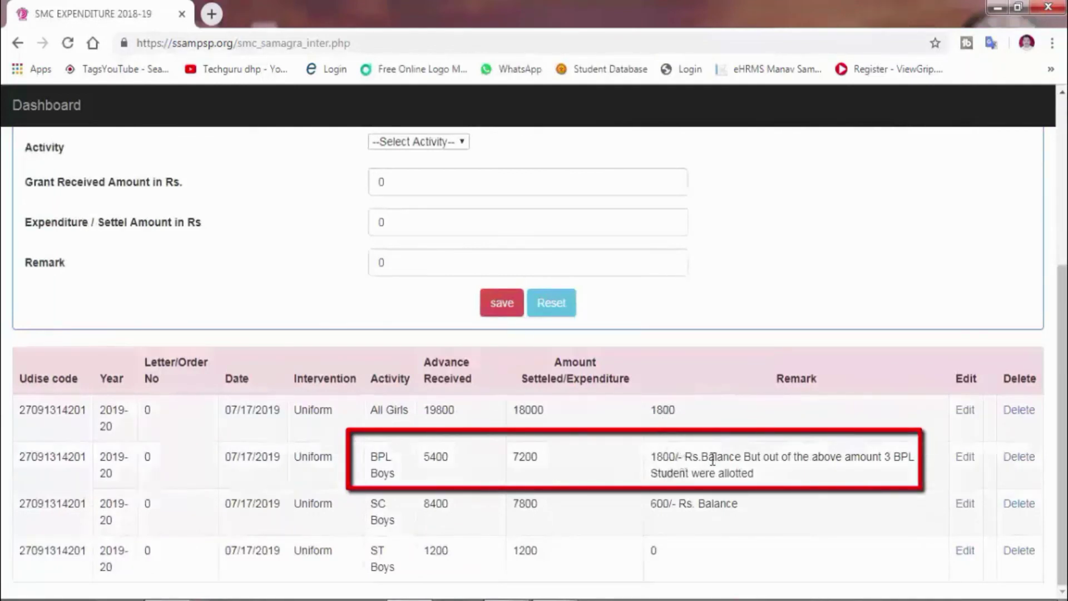
left_click_drag(654, 458, 765, 477)
left_click(633, 468)
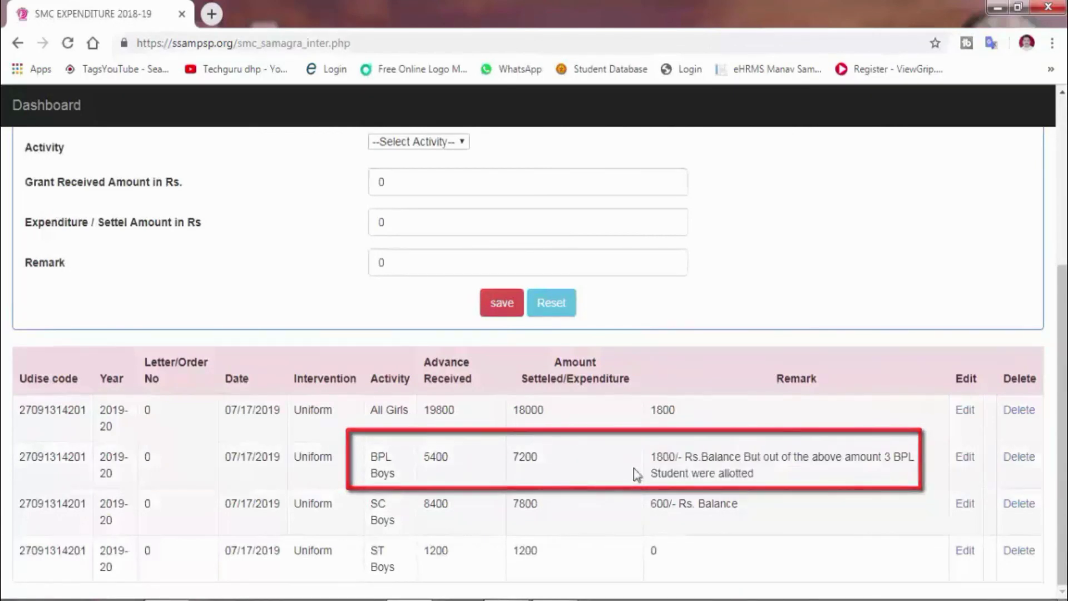